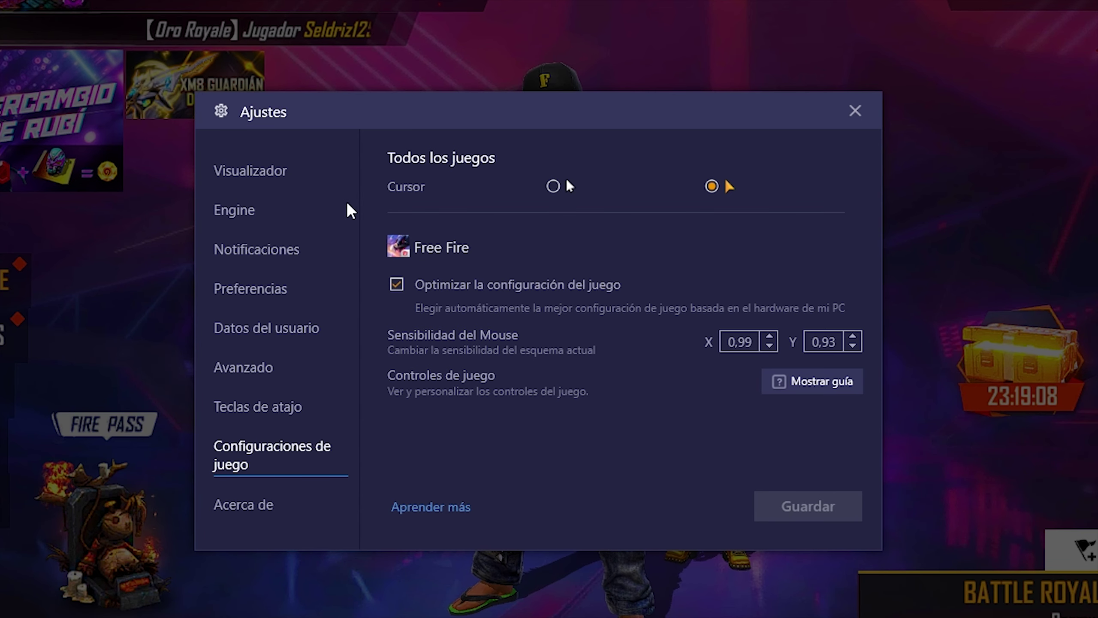
Open the Visualizador display settings showing 2560 x 1440 landscape resolution.
click(271, 170)
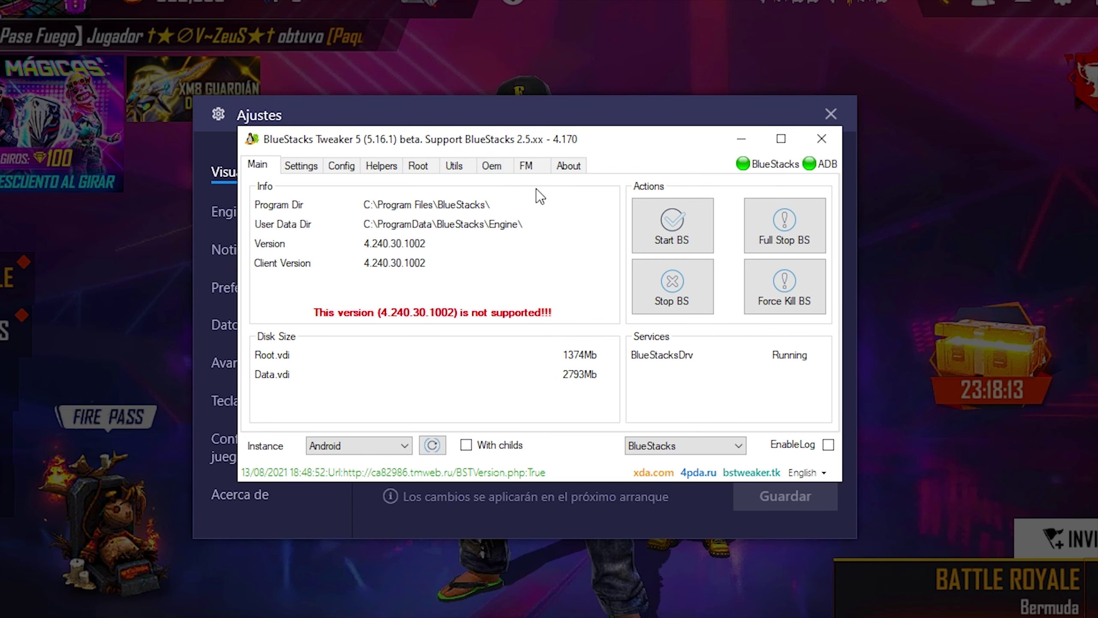
Open the tweaker's Config tab and inspect the DPI value list, set at 400.
click(342, 168)
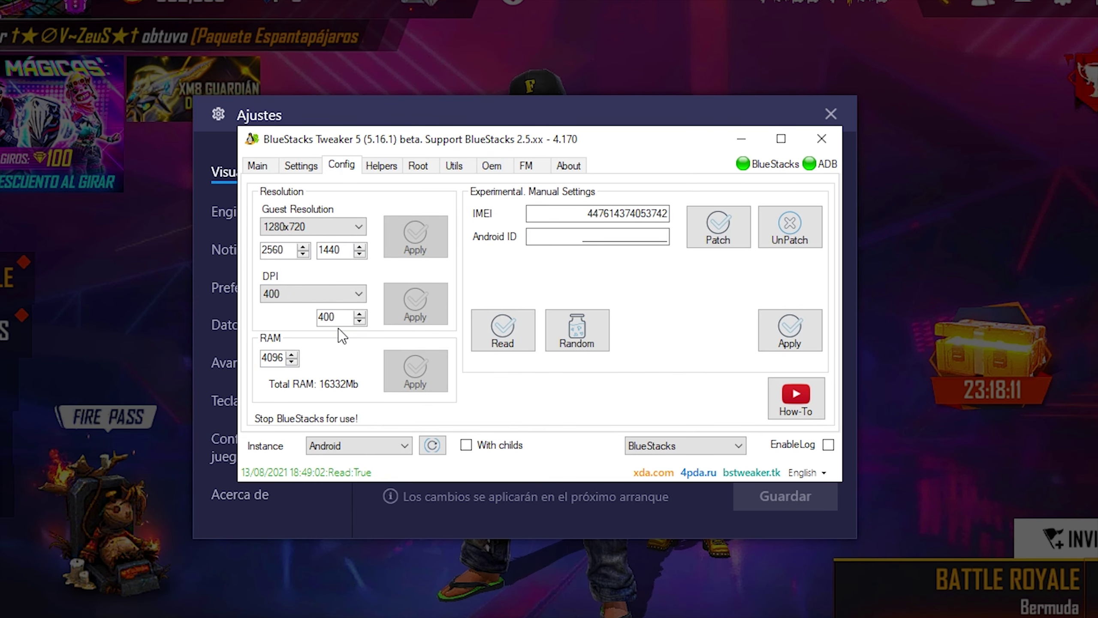
click(331, 298)
click(290, 295)
click(292, 295)
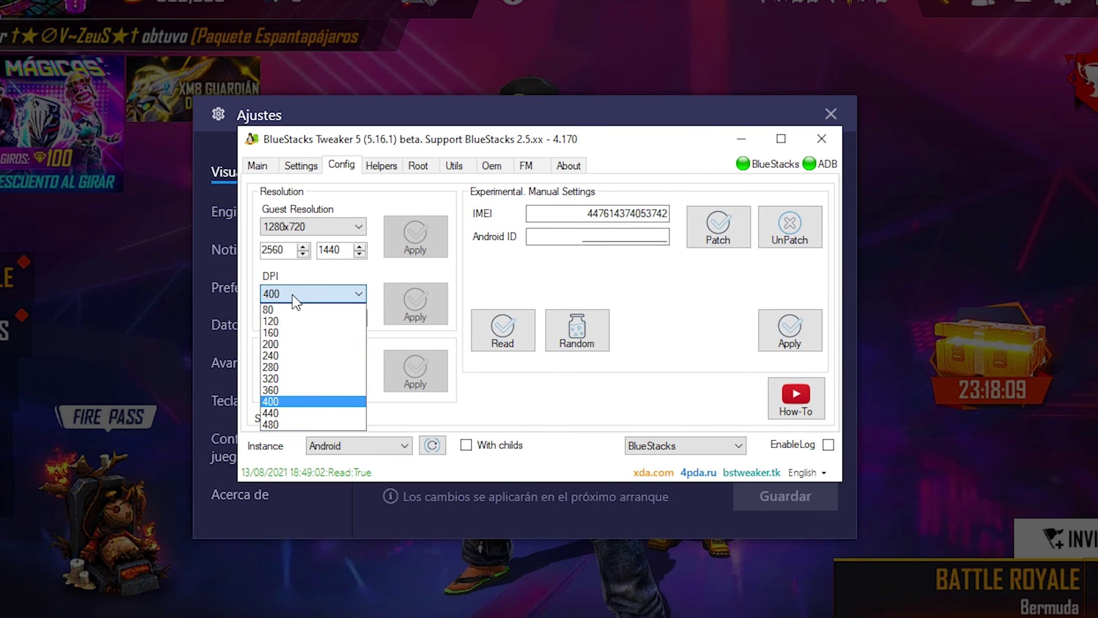
key(alt+Tab)
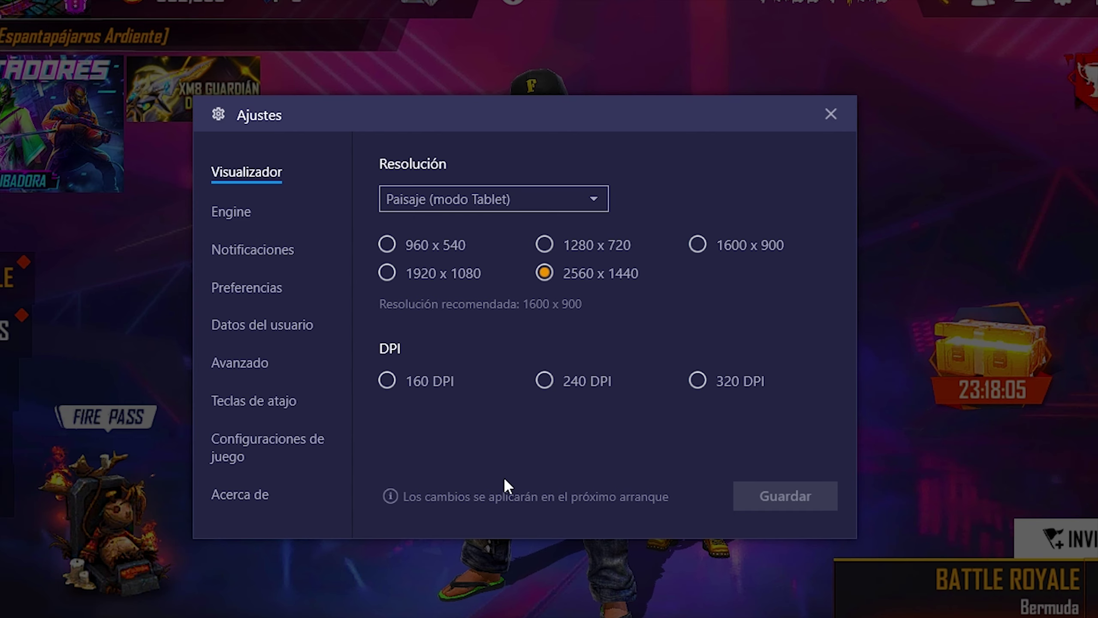
key(alt+Tab)
Confirm DPI stays at 400, then minimize the tweaker to reach BlueStacks' Engine settings.
click(328, 294)
click(330, 295)
click(305, 298)
click(305, 300)
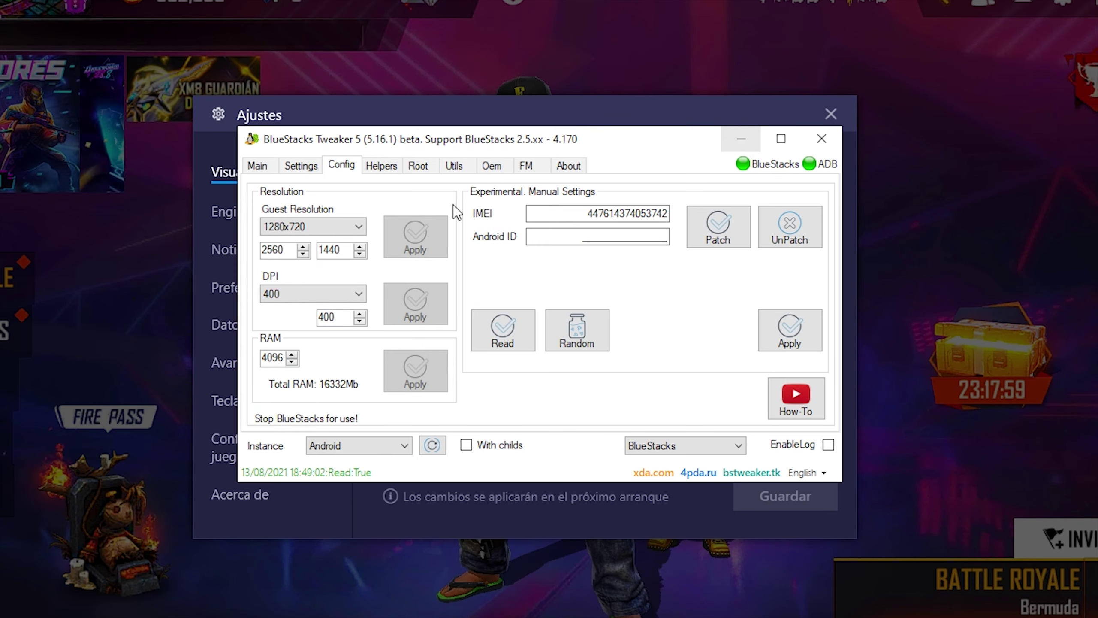
click(753, 140)
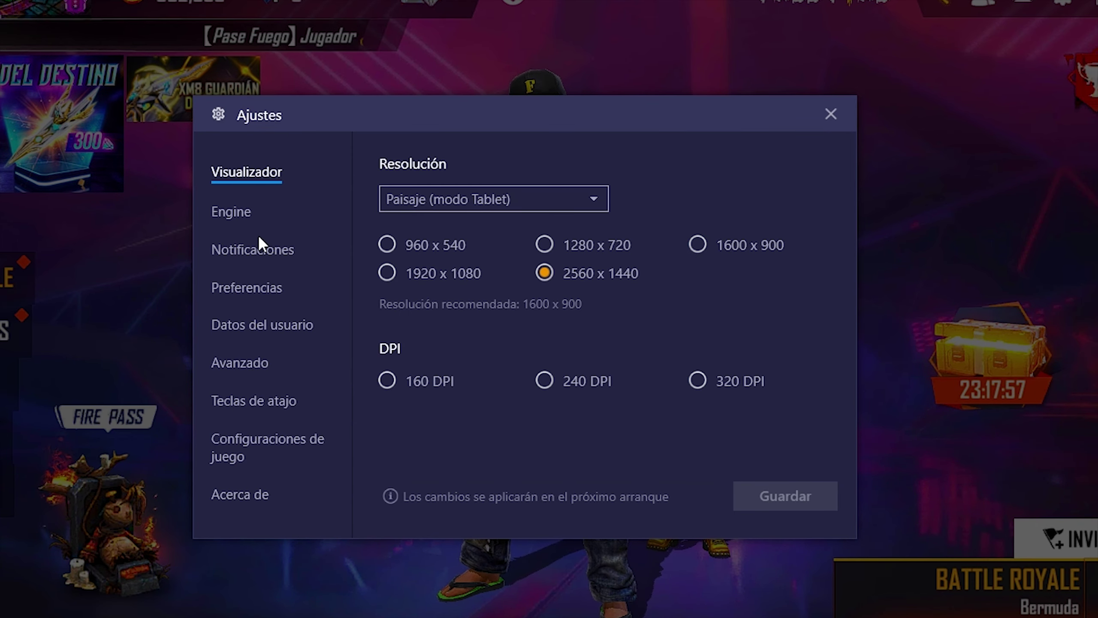
click(240, 214)
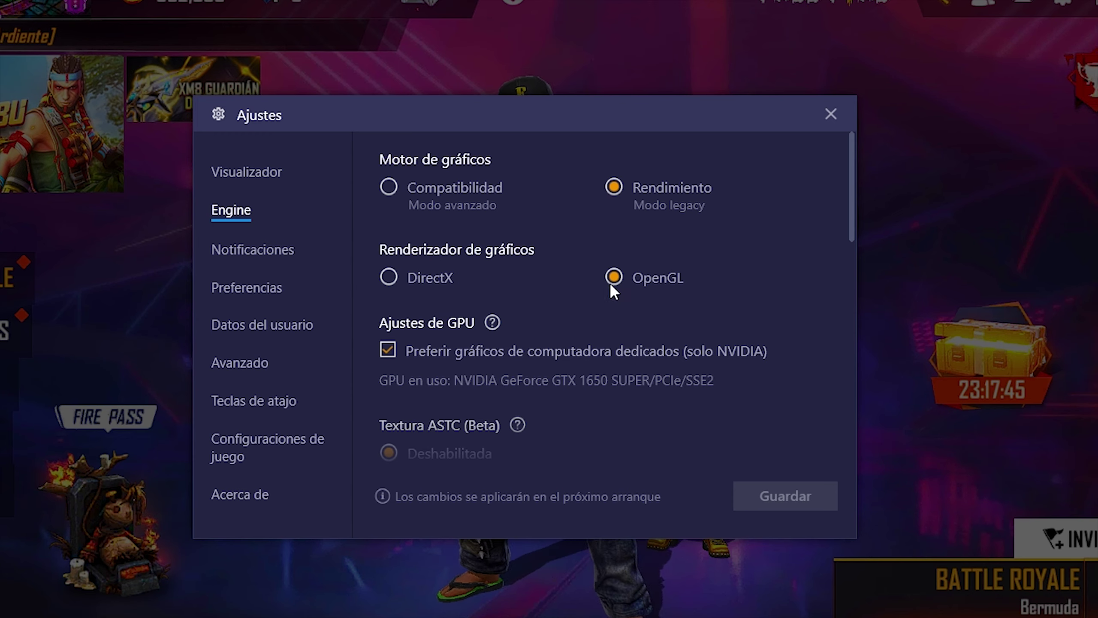
Check under Rendimiento that CPU stays Alto (4 Núcleos) and RAM stays custom 4096 MB.
scroll(667, 305, down, 4)
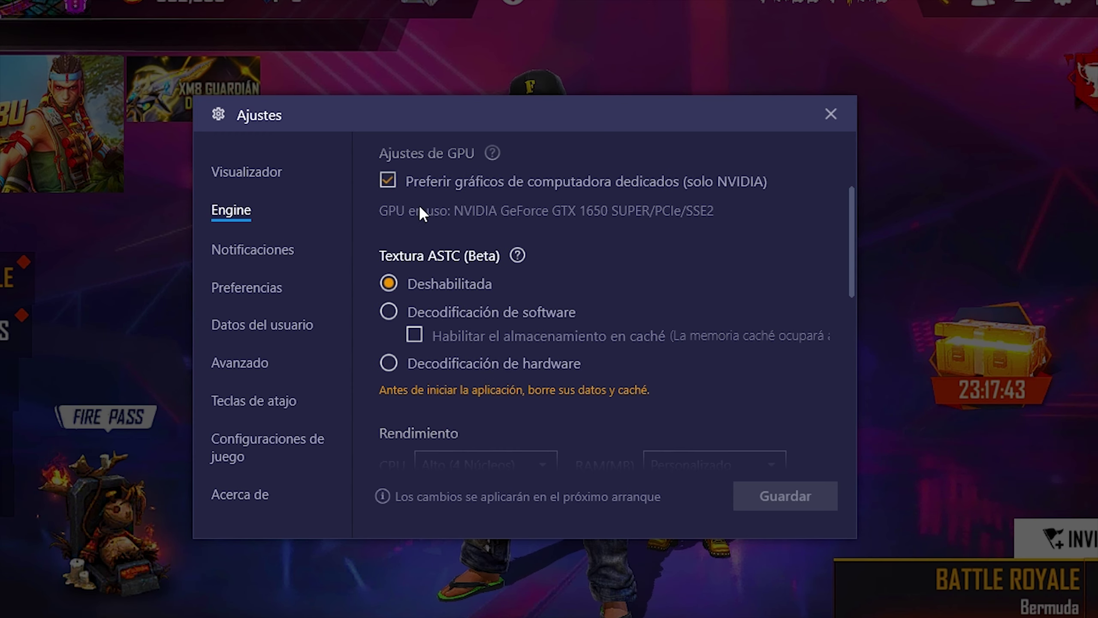
scroll(409, 248, down, 5)
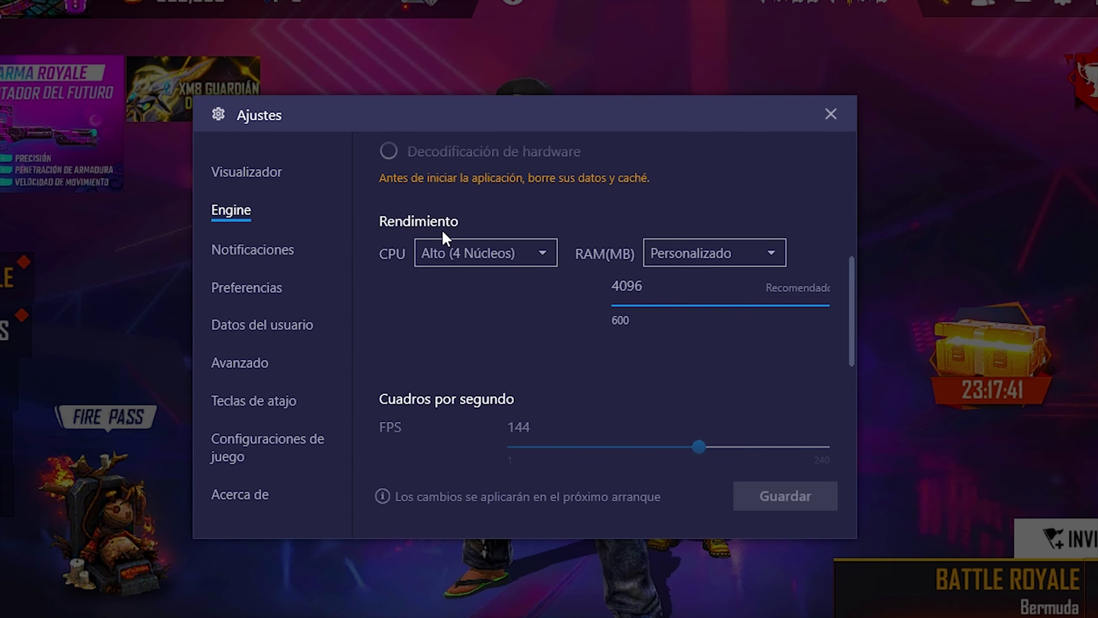
scroll(465, 255, up, 2)
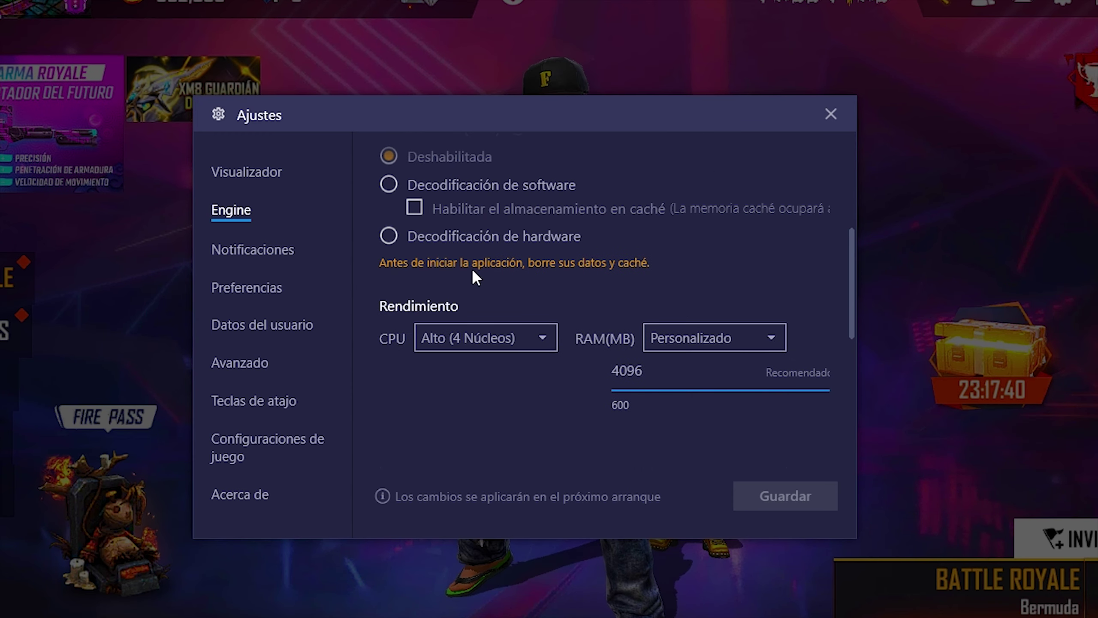
click(472, 342)
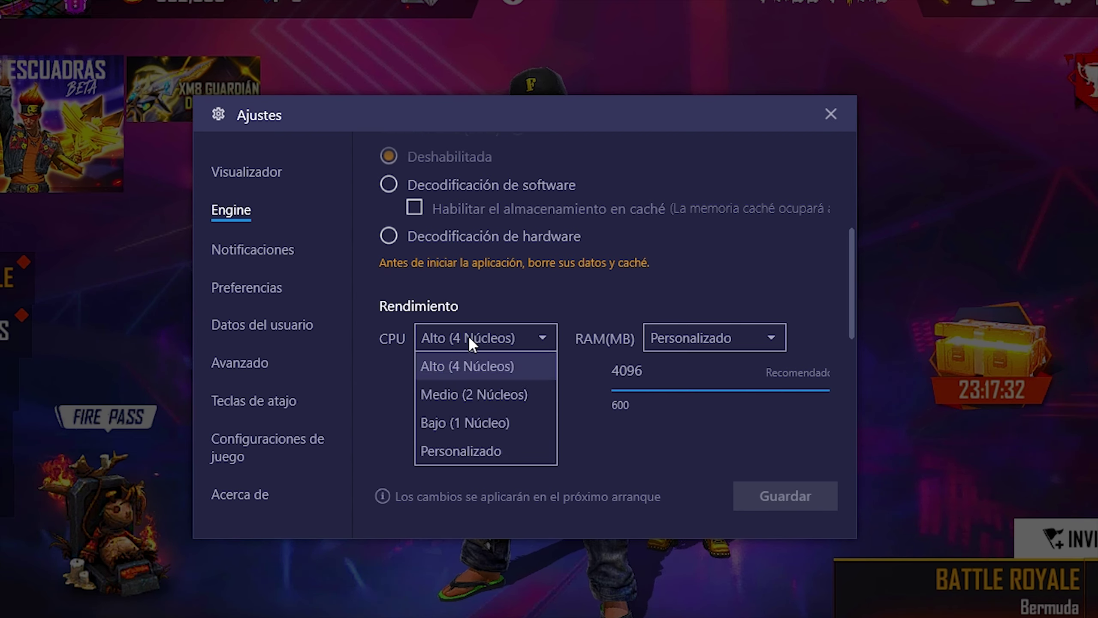
click(692, 337)
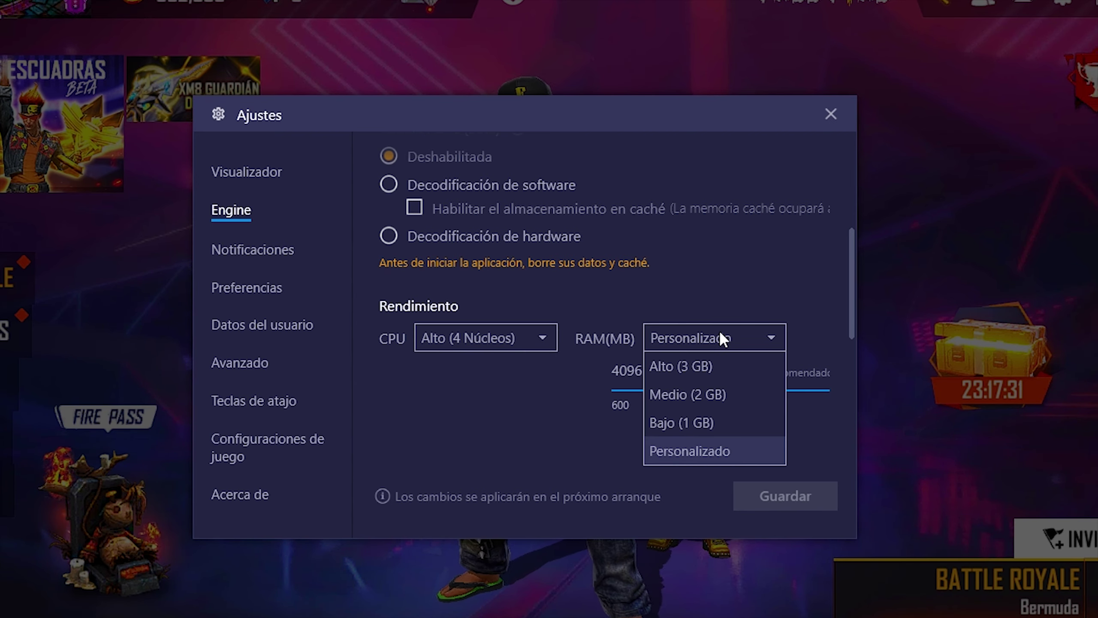
click(734, 335)
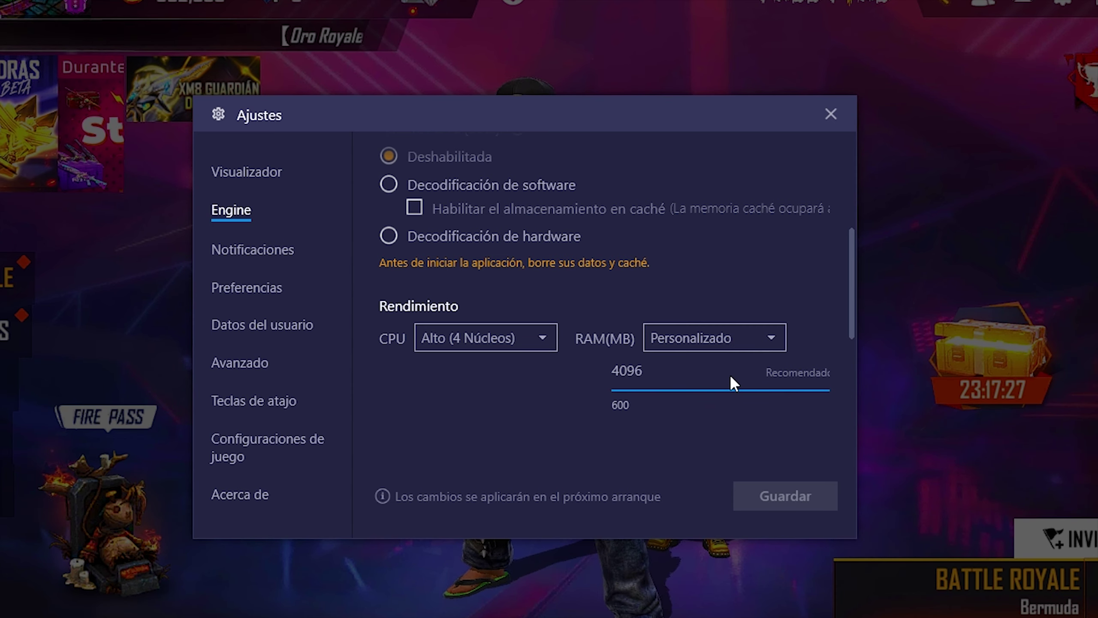
click(475, 340)
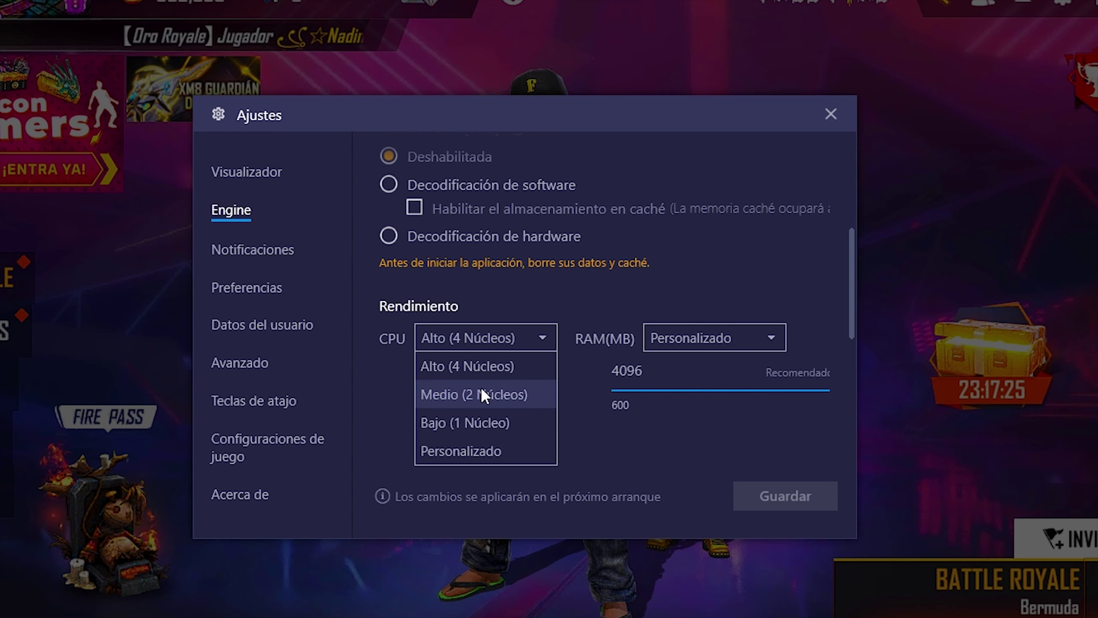
click(665, 273)
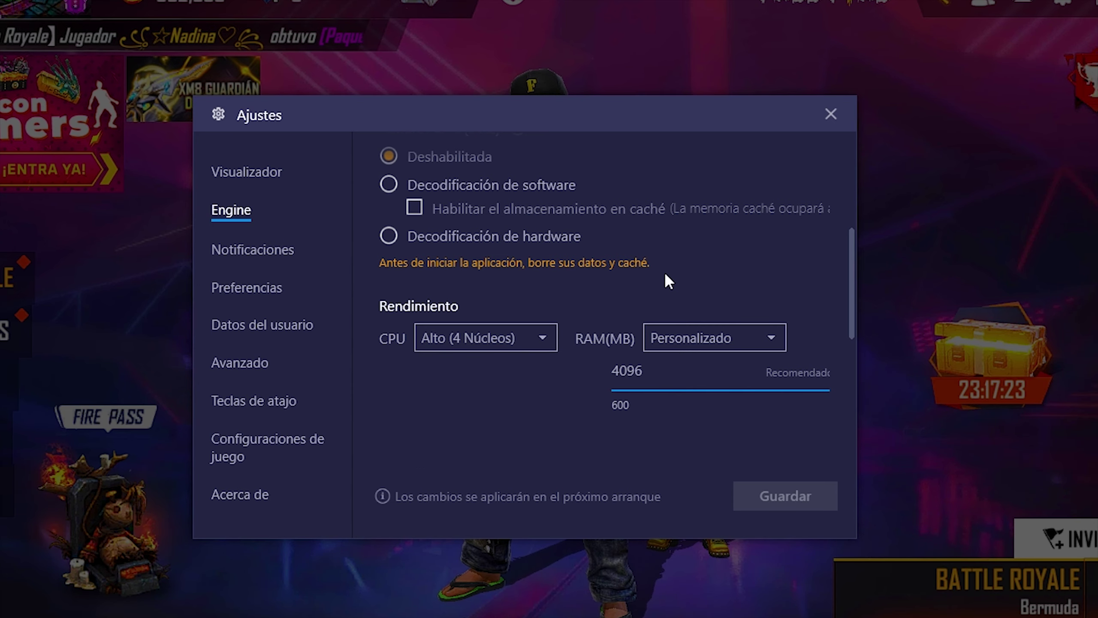
click(513, 337)
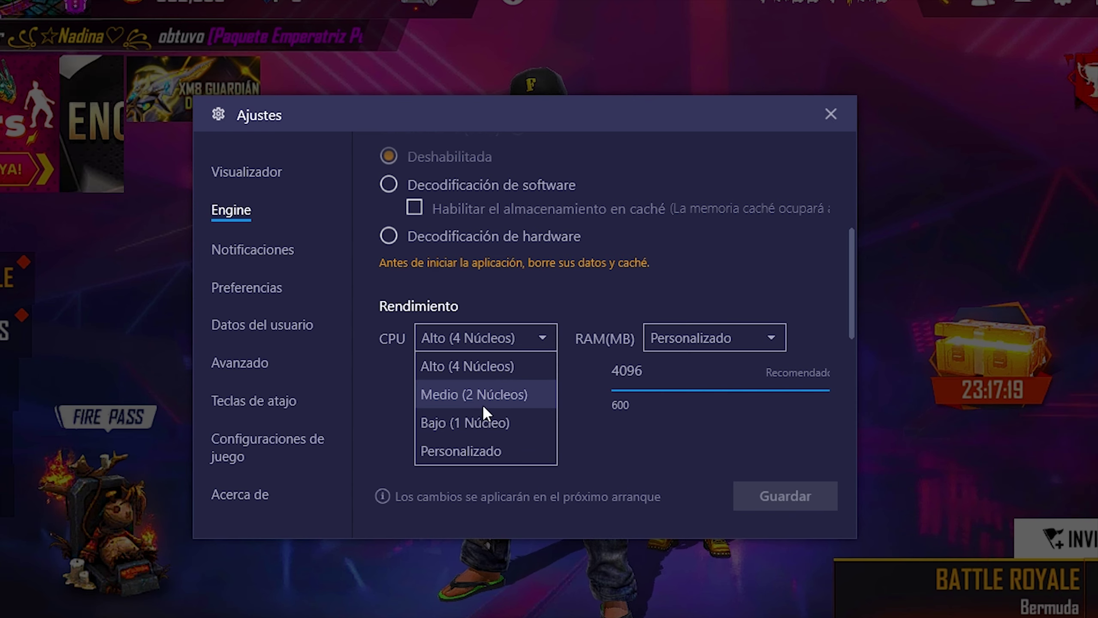
click(625, 276)
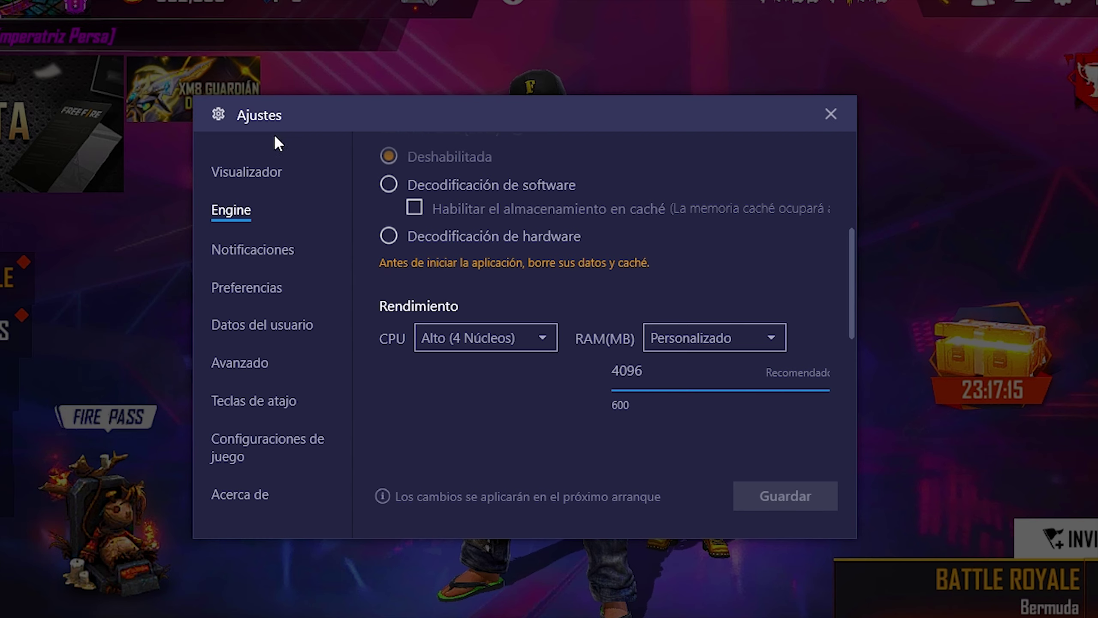
scroll(366, 189, down, 2)
scroll(556, 316, down, 1)
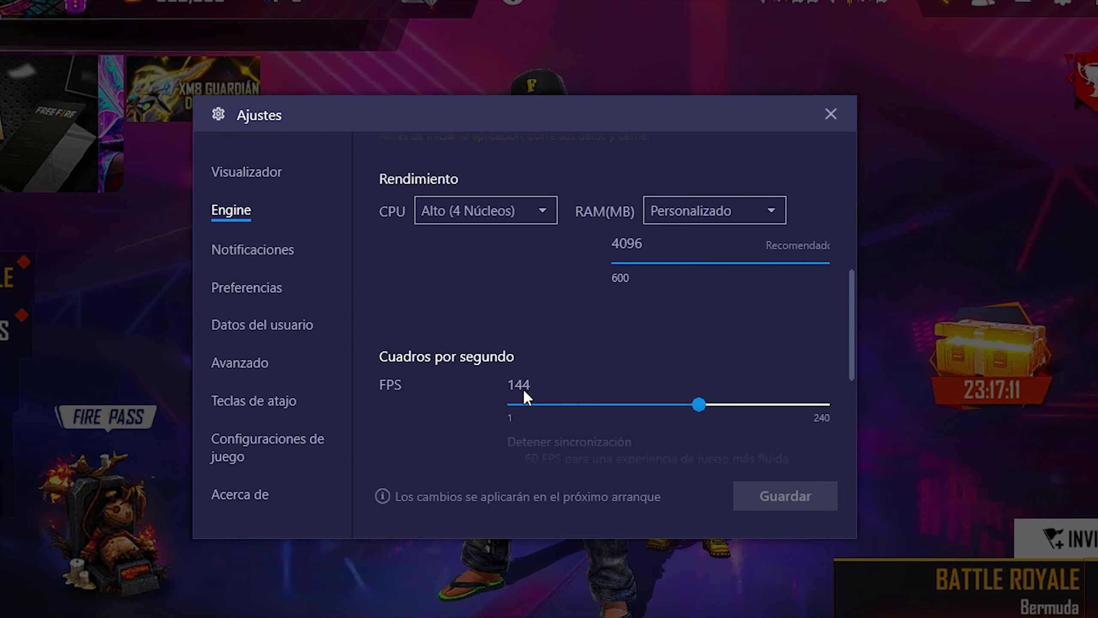
scroll(549, 372, down, 5)
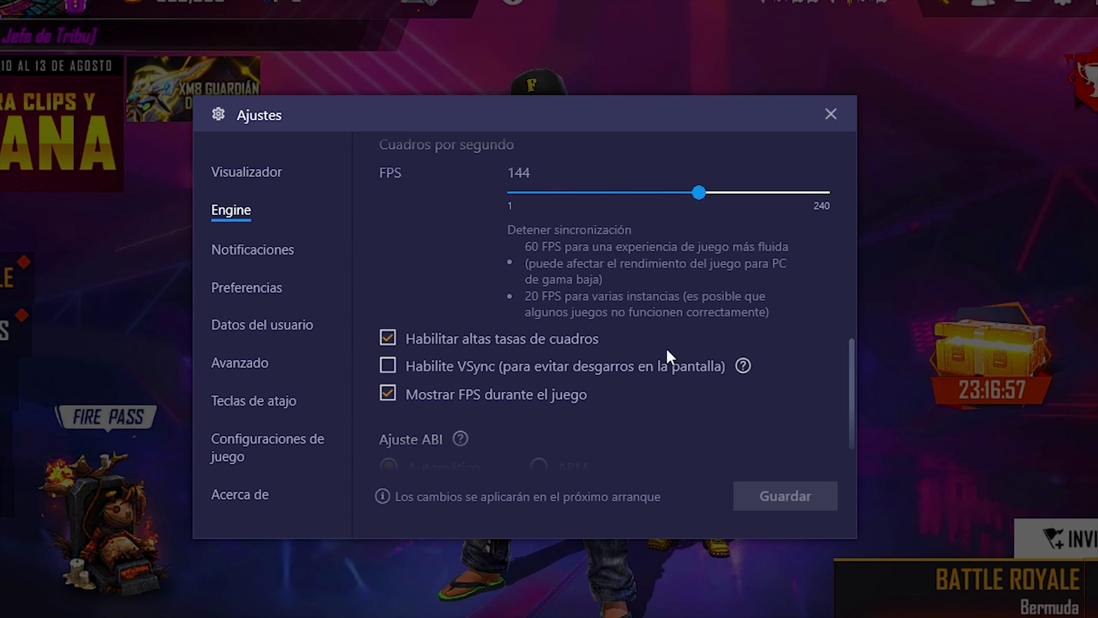
scroll(674, 355, down, 2)
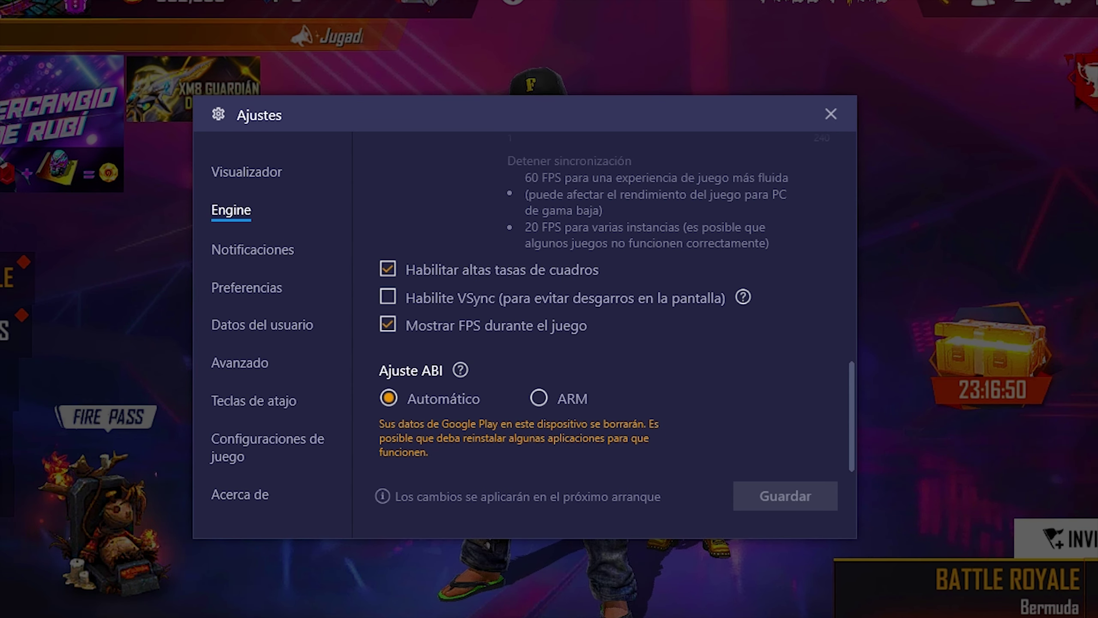
Move through the notification, preferences and user data pages to the Avanzado settings.
click(298, 247)
click(281, 287)
click(281, 249)
click(285, 288)
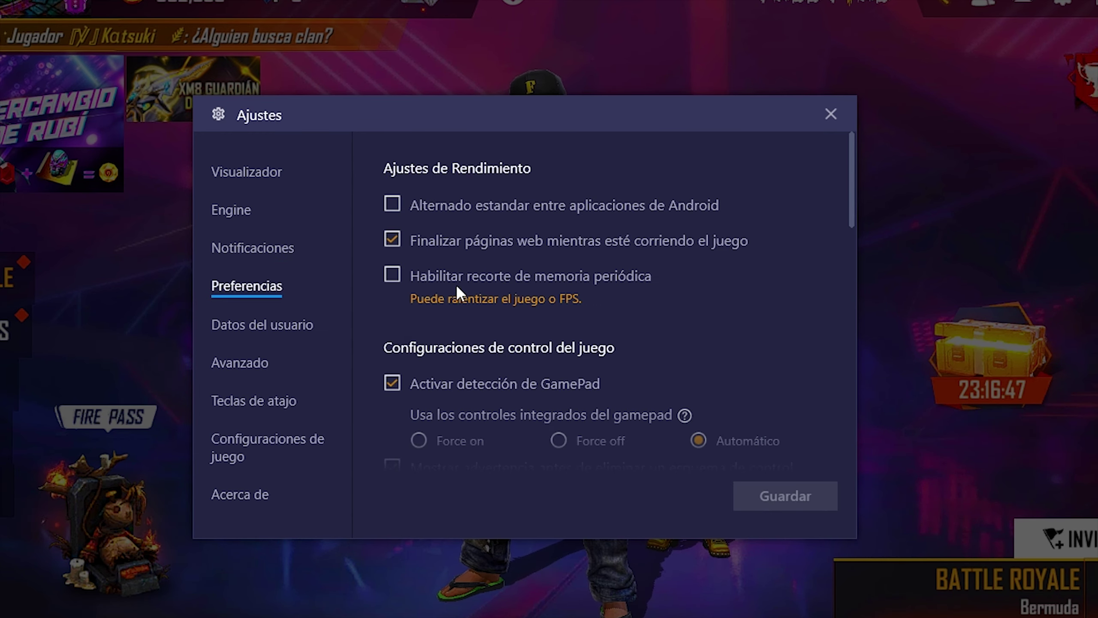
scroll(672, 281, down, 4)
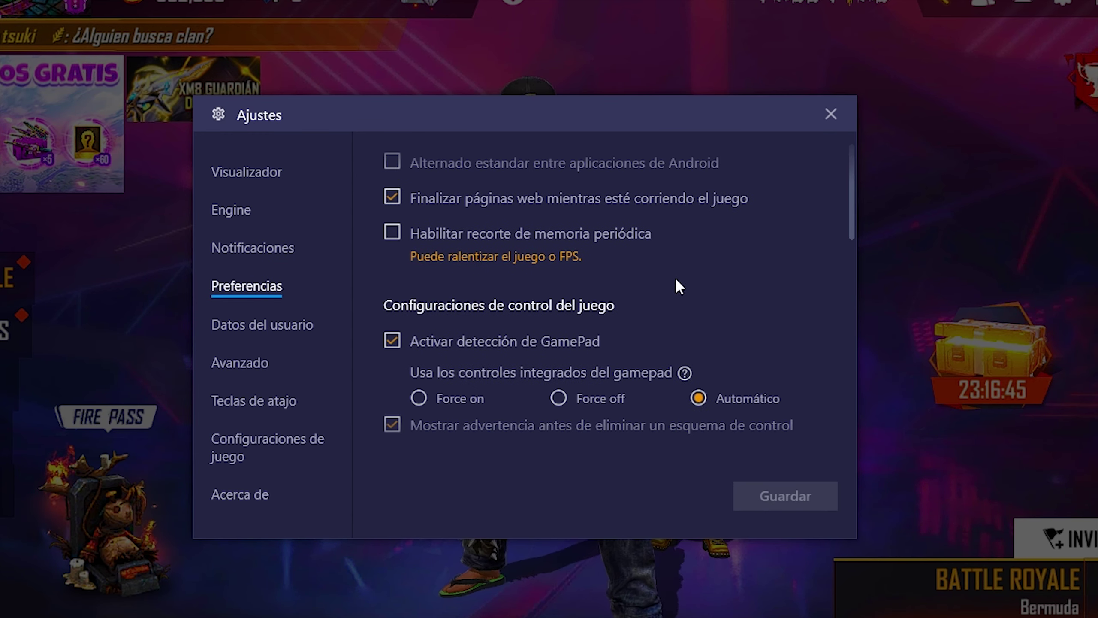
scroll(679, 285, down, 4)
click(251, 324)
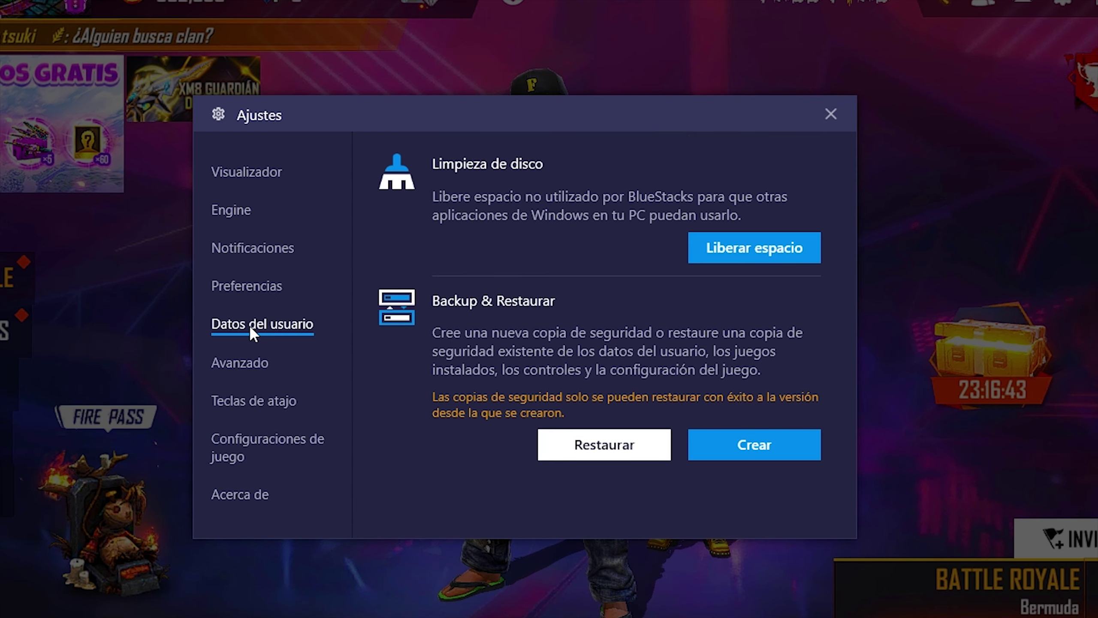
click(238, 365)
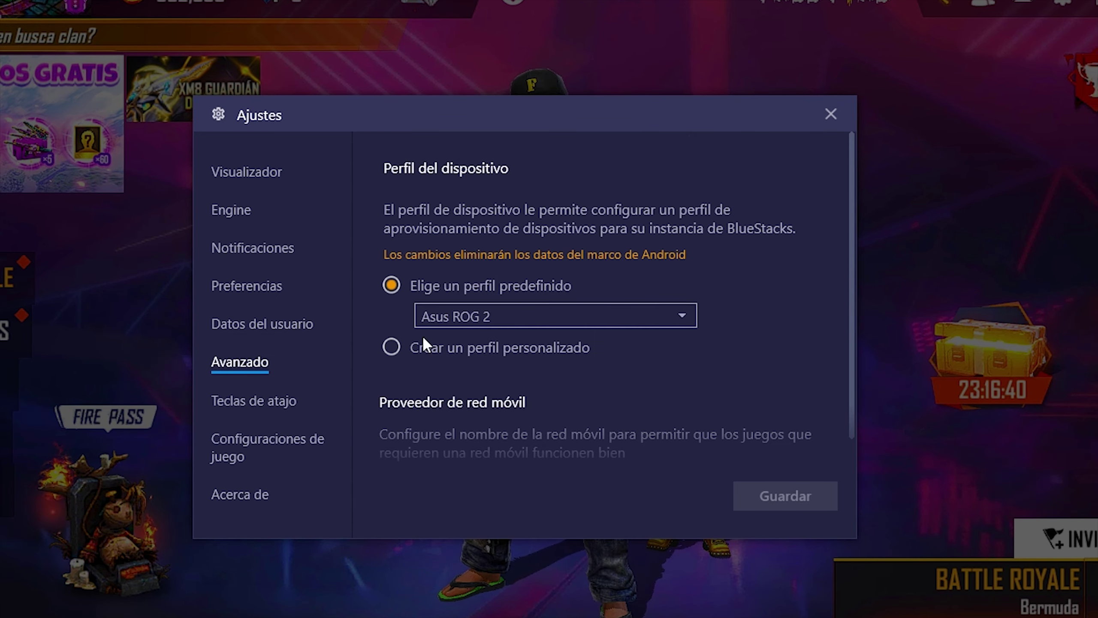
Check that the predefined device profile remains Asus ROG 2.
click(482, 320)
click(498, 317)
click(499, 318)
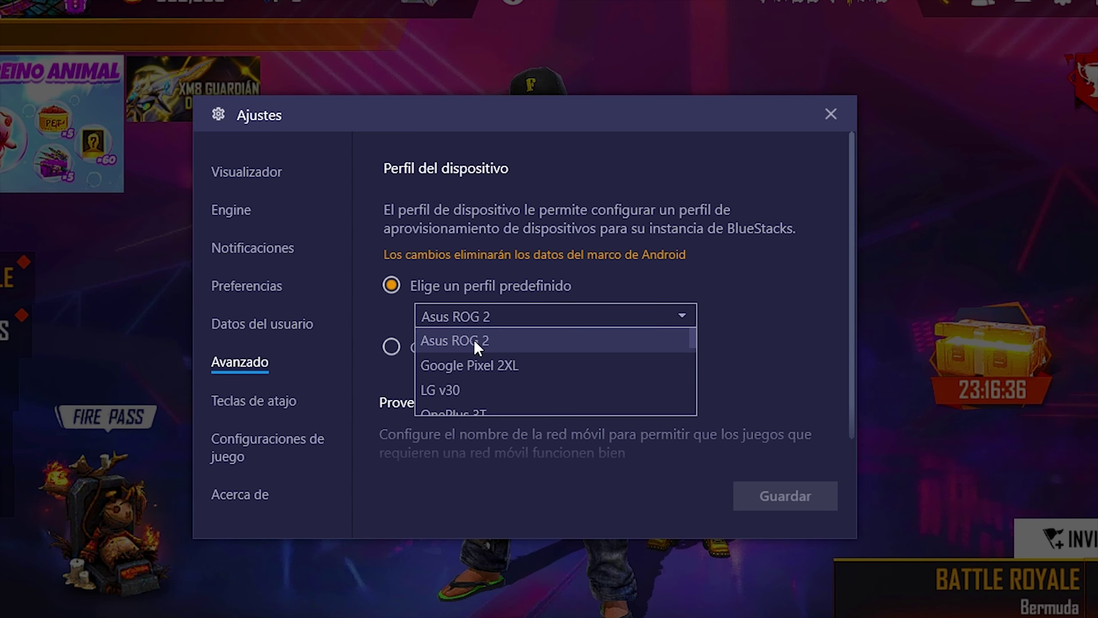
click(591, 341)
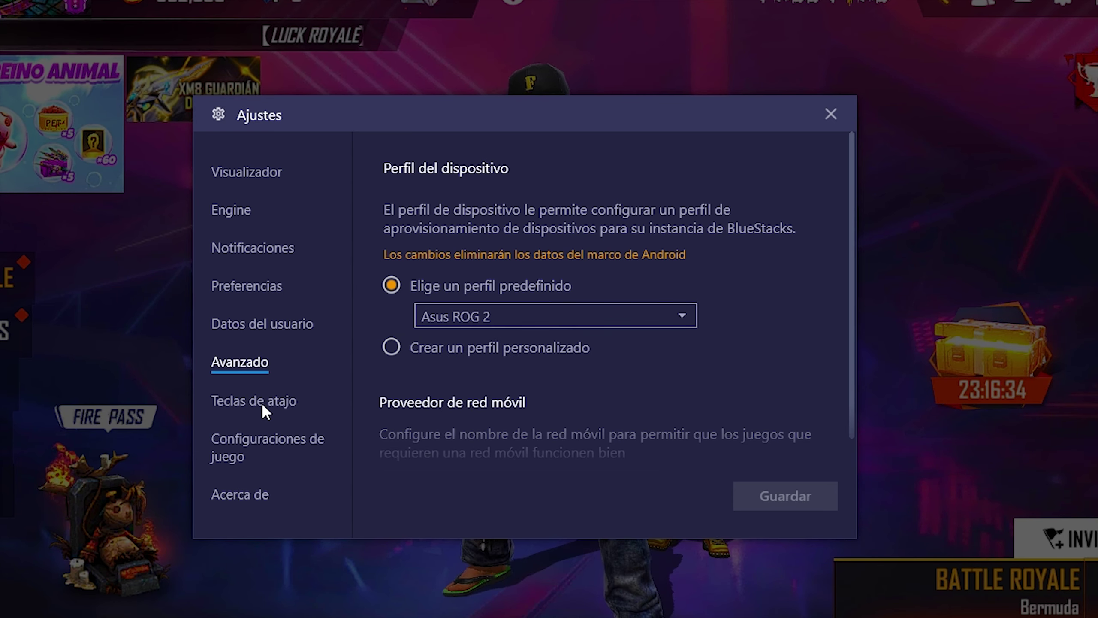
click(535, 318)
click(542, 340)
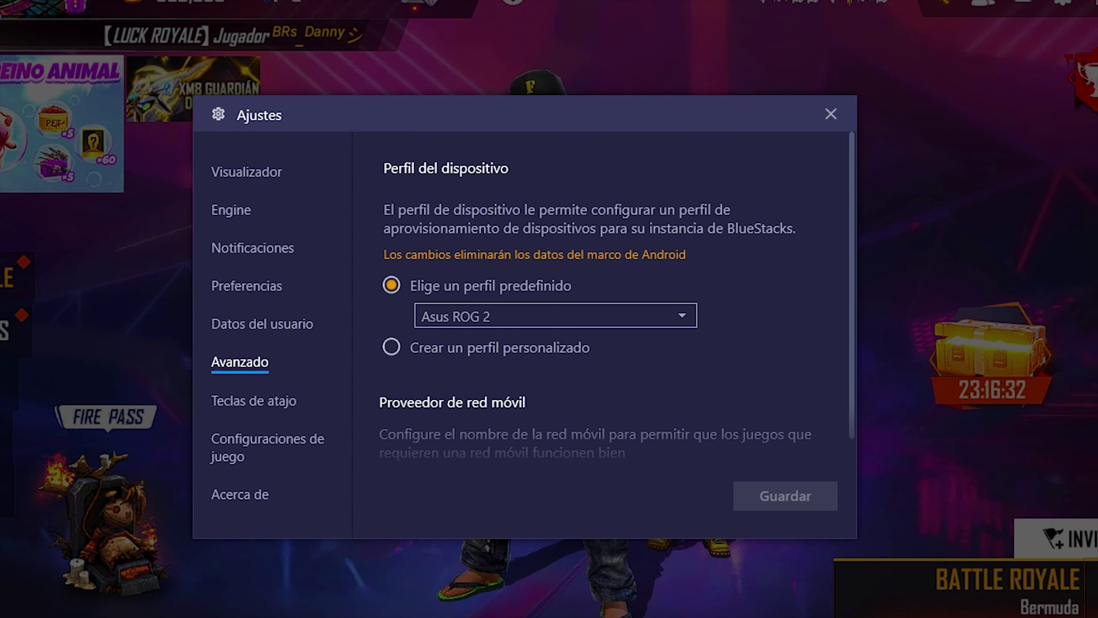
Confirm MOVISTAR remains the mobile network provider.
scroll(588, 359, down, 1)
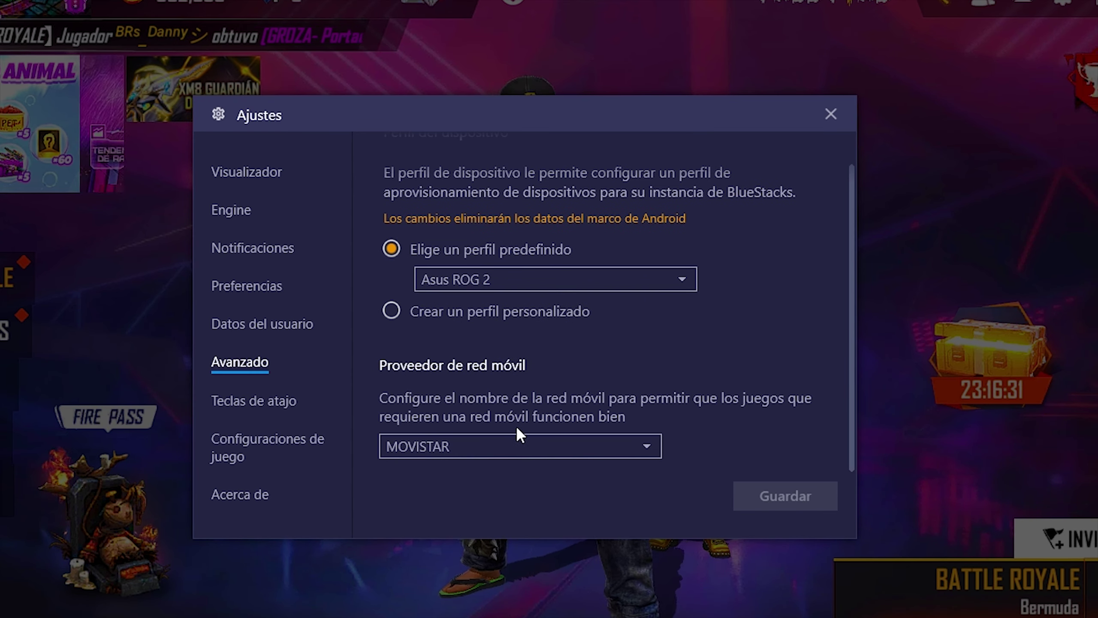
click(500, 441)
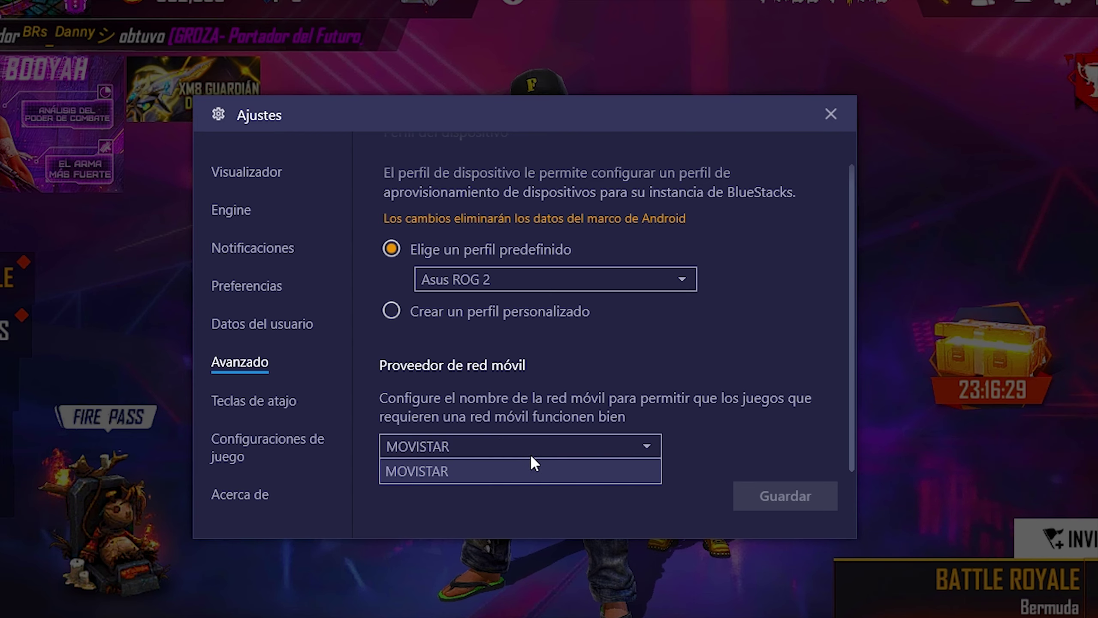
click(527, 448)
Bring up Free Fire's game settings showing mouse sensitivity X 0.99, Y 0.93.
click(255, 400)
click(272, 446)
click(277, 396)
click(299, 453)
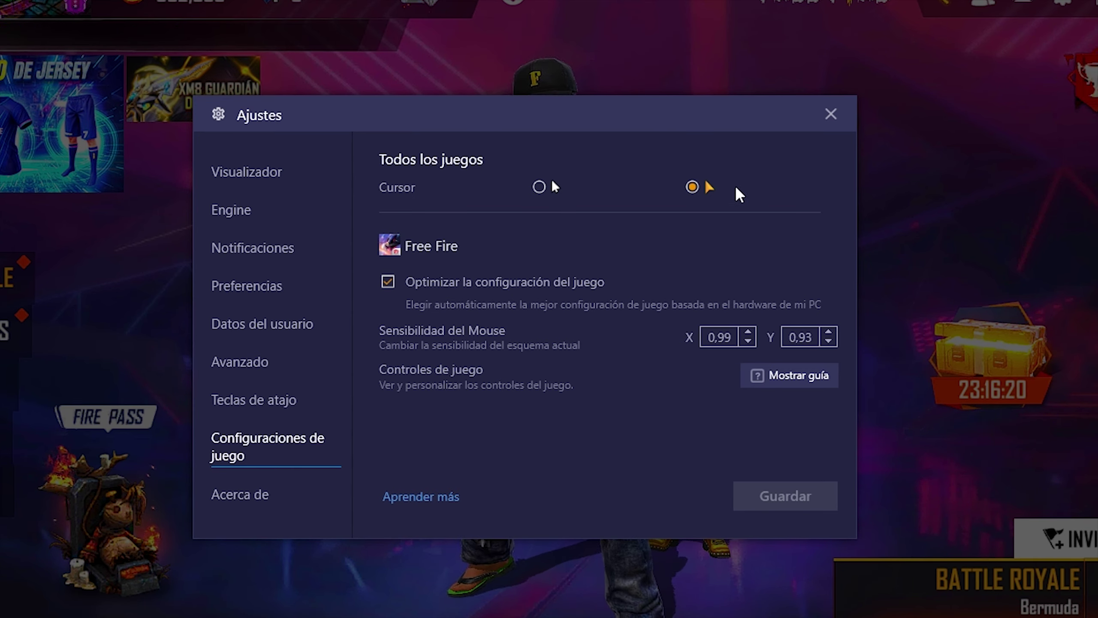
View BlueStacks version info in Acerca de, close Ajustes, and open Free Fire's settings.
click(262, 494)
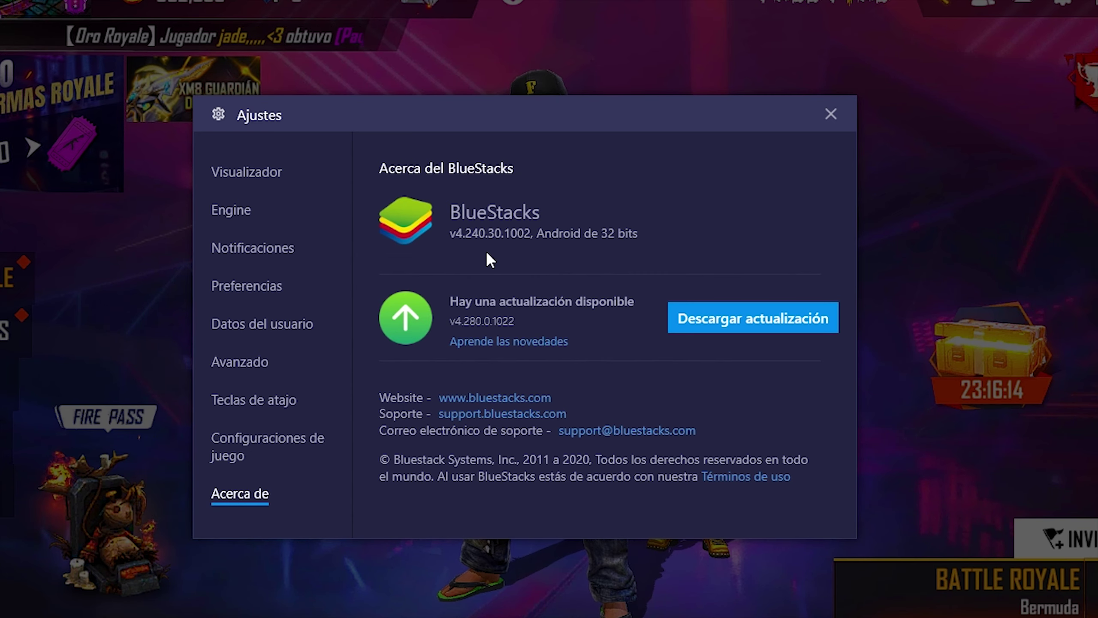
click(830, 114)
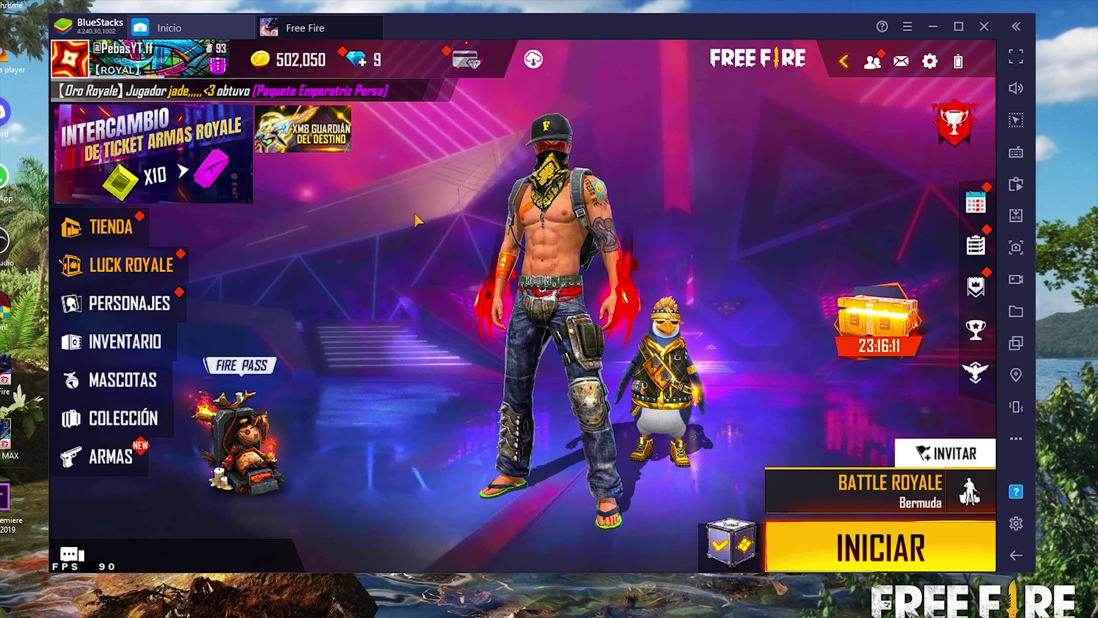
click(930, 61)
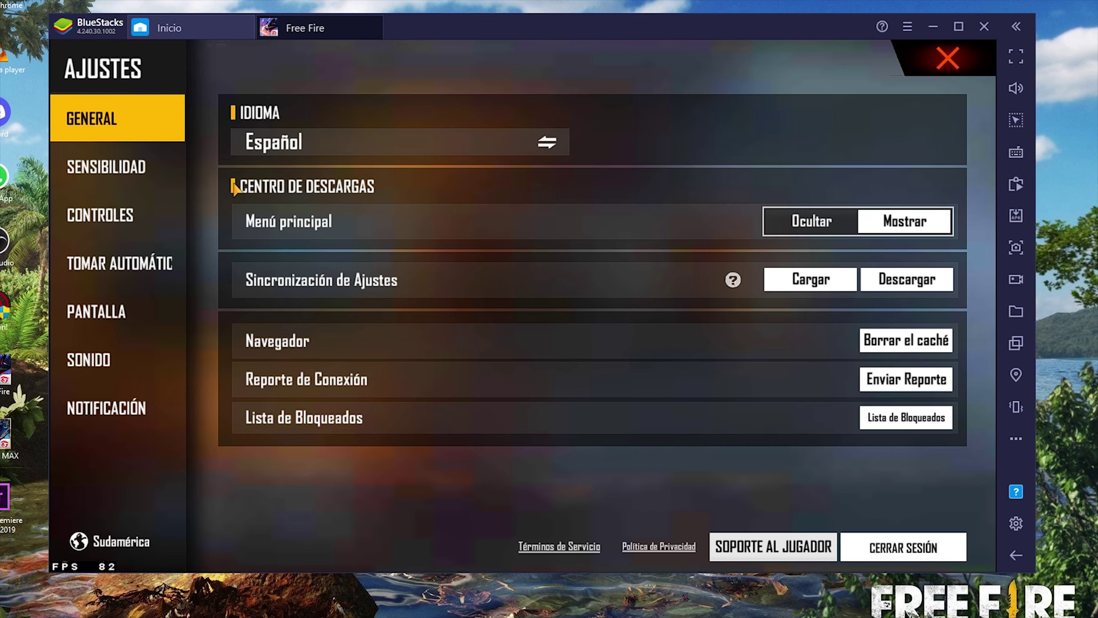
Review the SENSIBILIDAD and CONTROLES tabs, then launch CUSTOM HUD on Preestablecido 1.
click(110, 168)
click(492, 151)
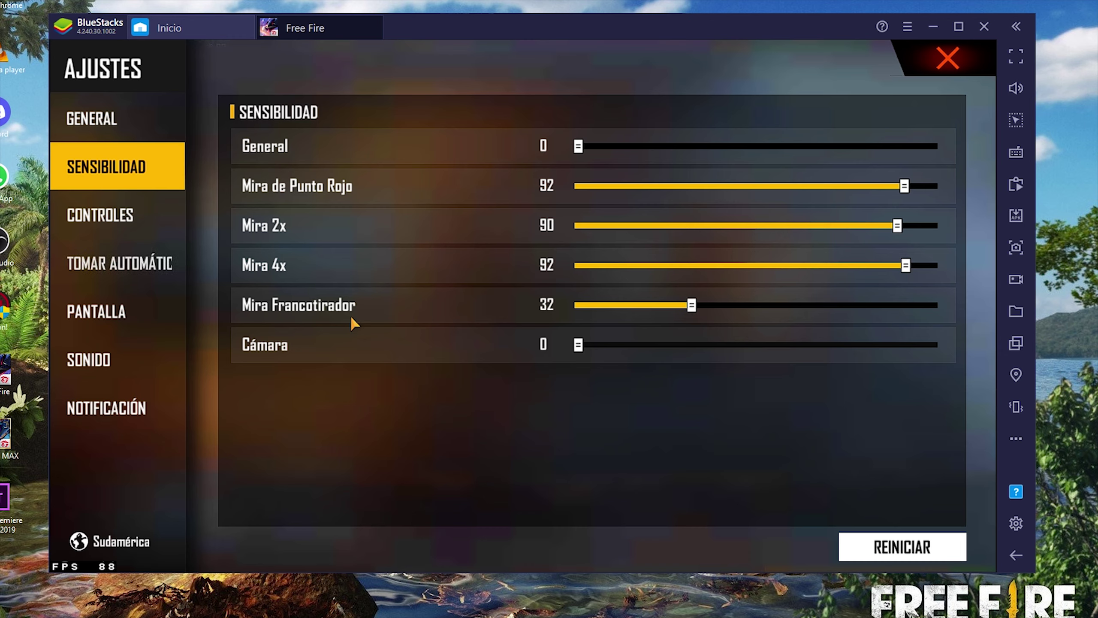
click(153, 226)
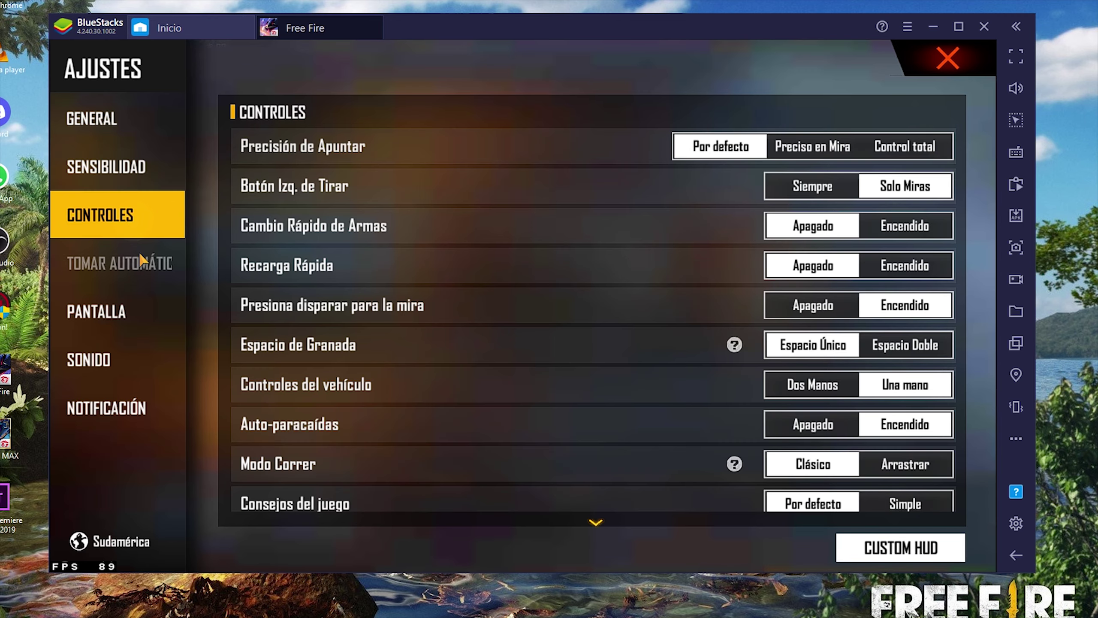
click(910, 541)
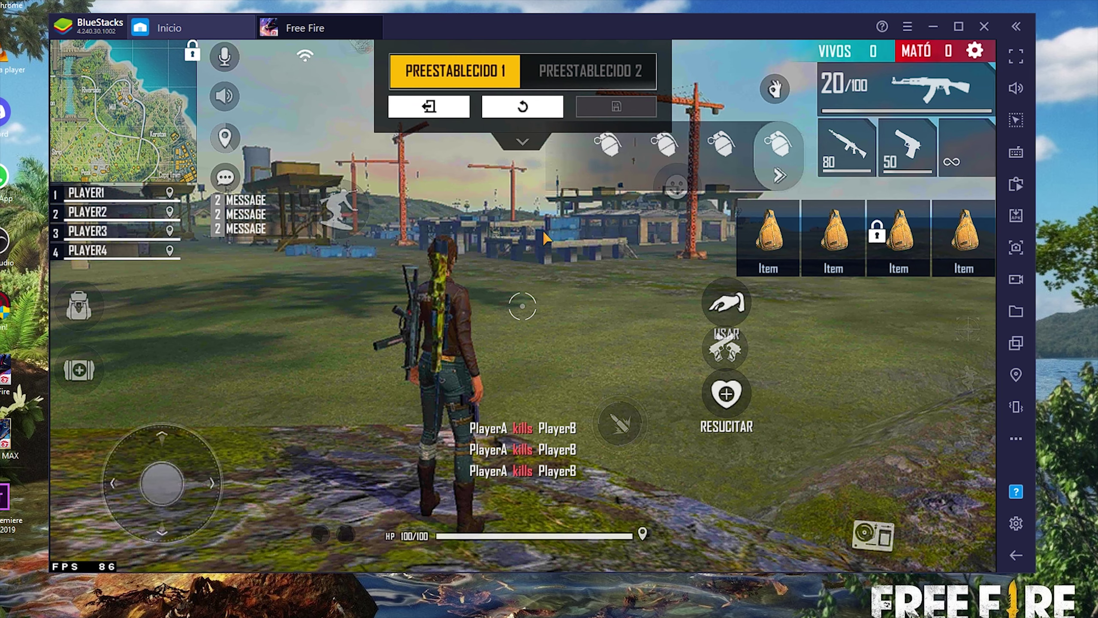
Inspect the fire button's 43% transparency and 13% size, then bring up Controles de juego.
click(619, 426)
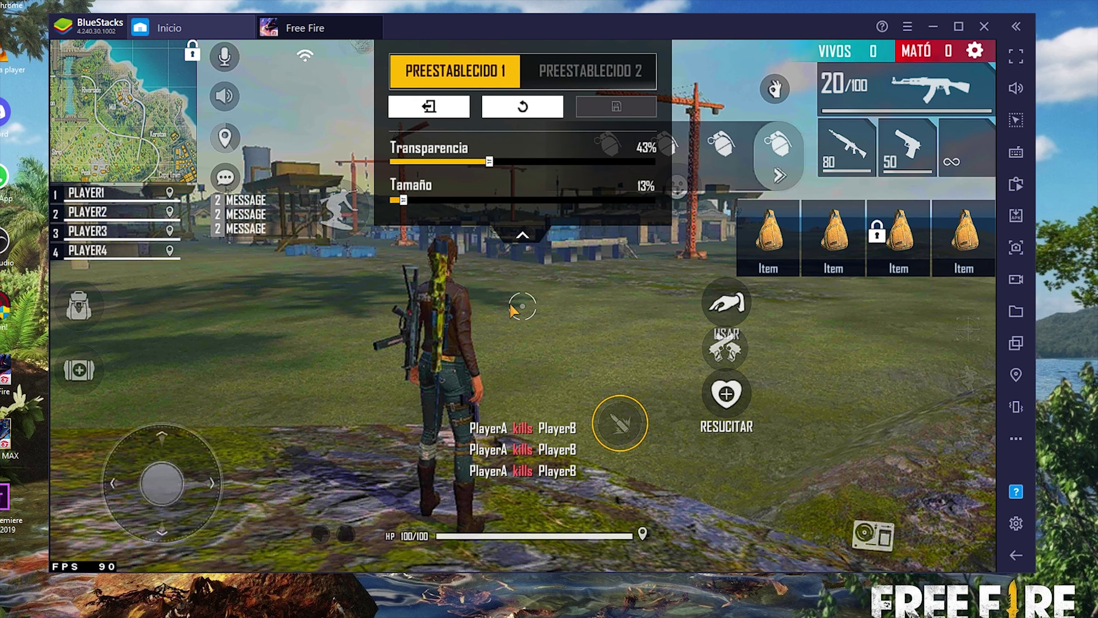
click(1014, 156)
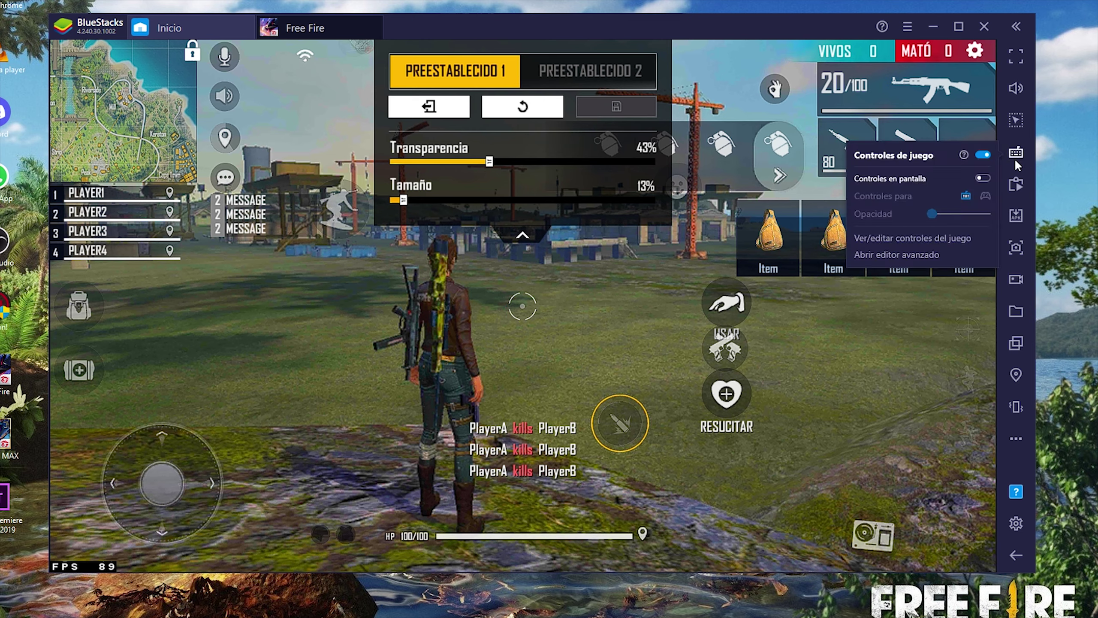
In the advanced editor, enable left-mouse fire with action position X 59,73 and Y 70,96.
click(909, 252)
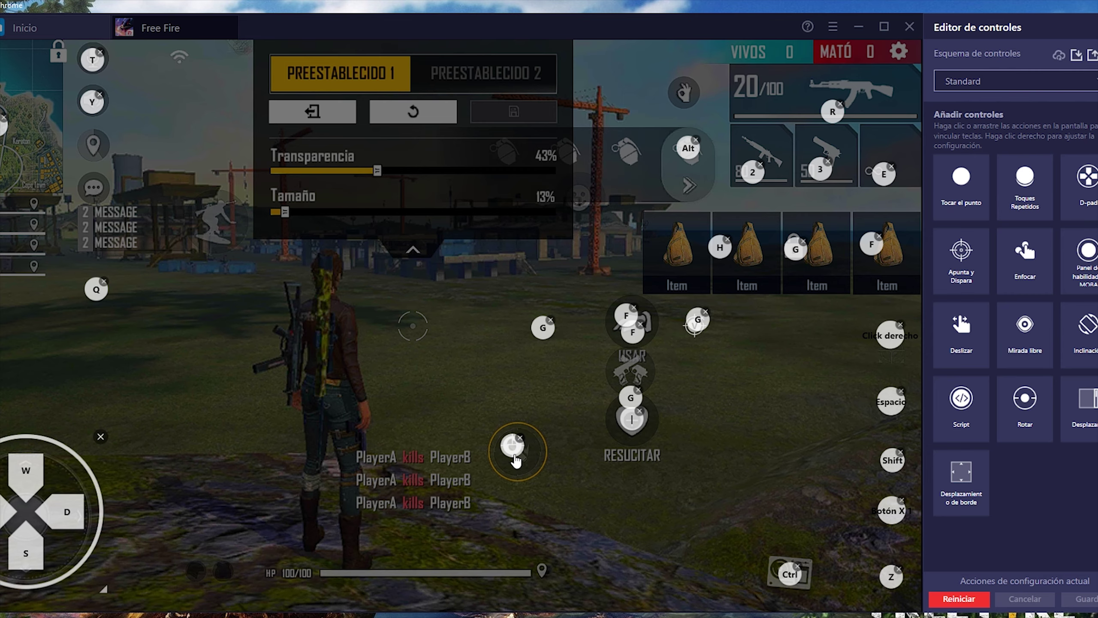
click(488, 372)
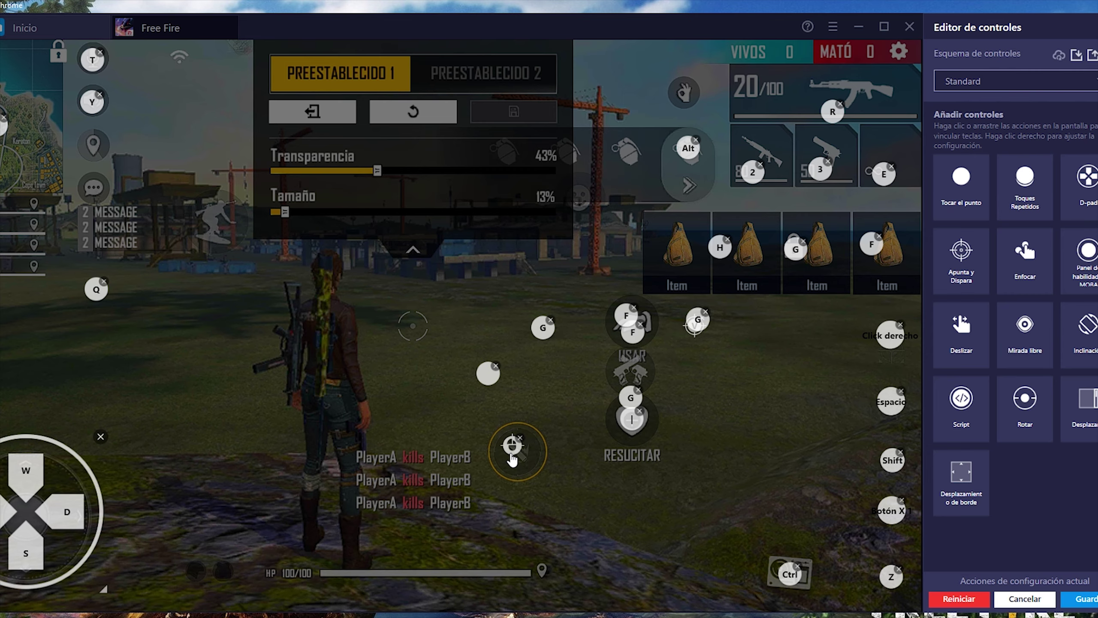
right_click(510, 456)
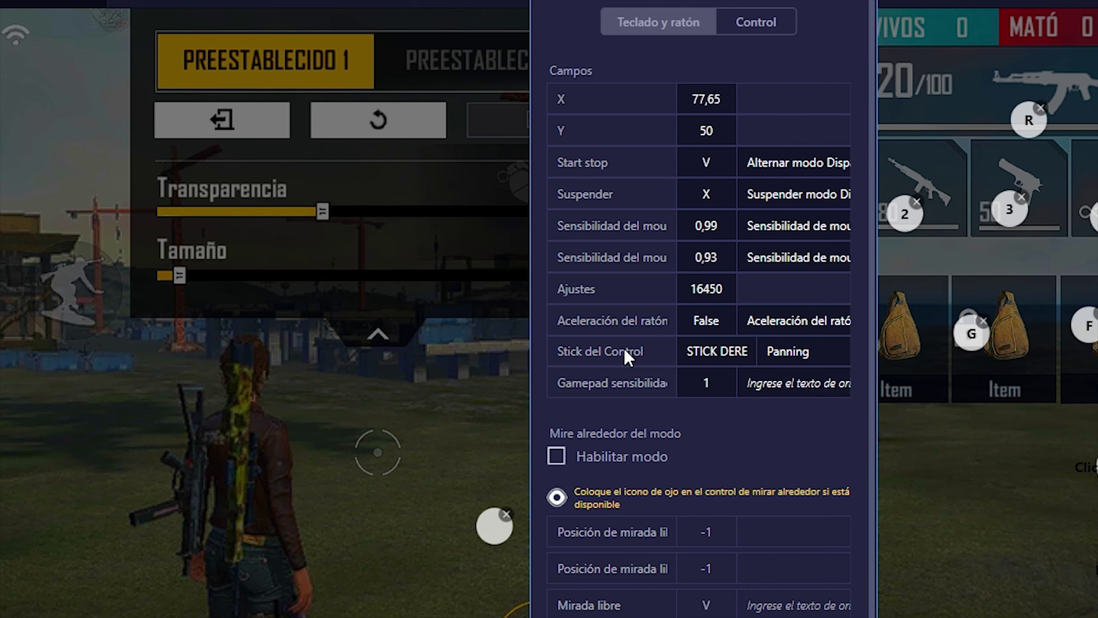
click(720, 226)
drag(719, 226, 672, 234)
click(727, 260)
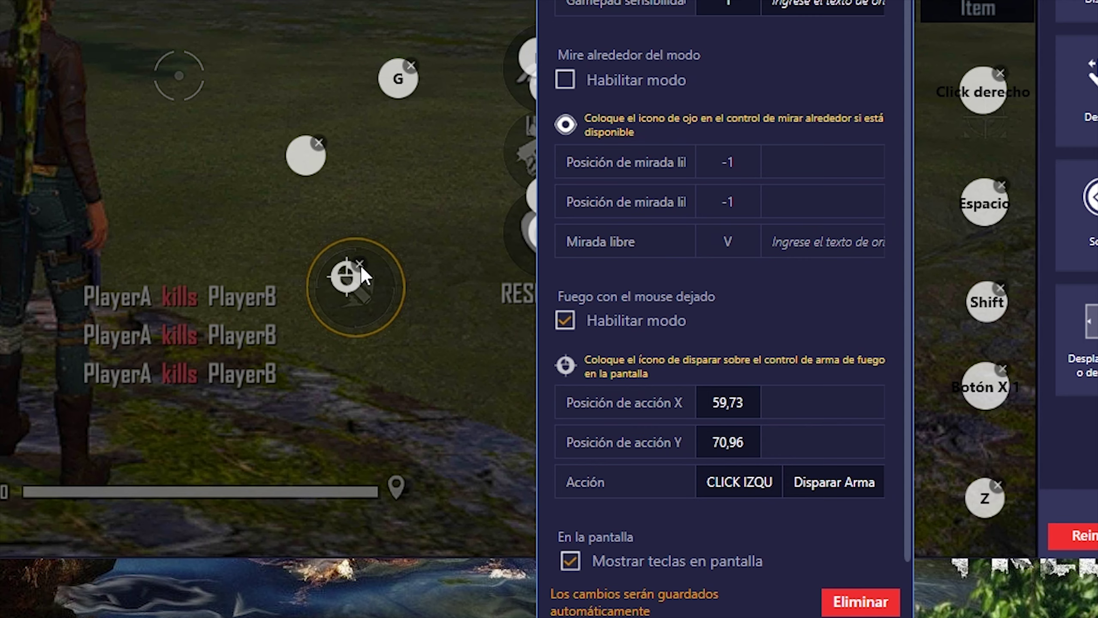
click(712, 402)
drag(746, 403, 696, 403)
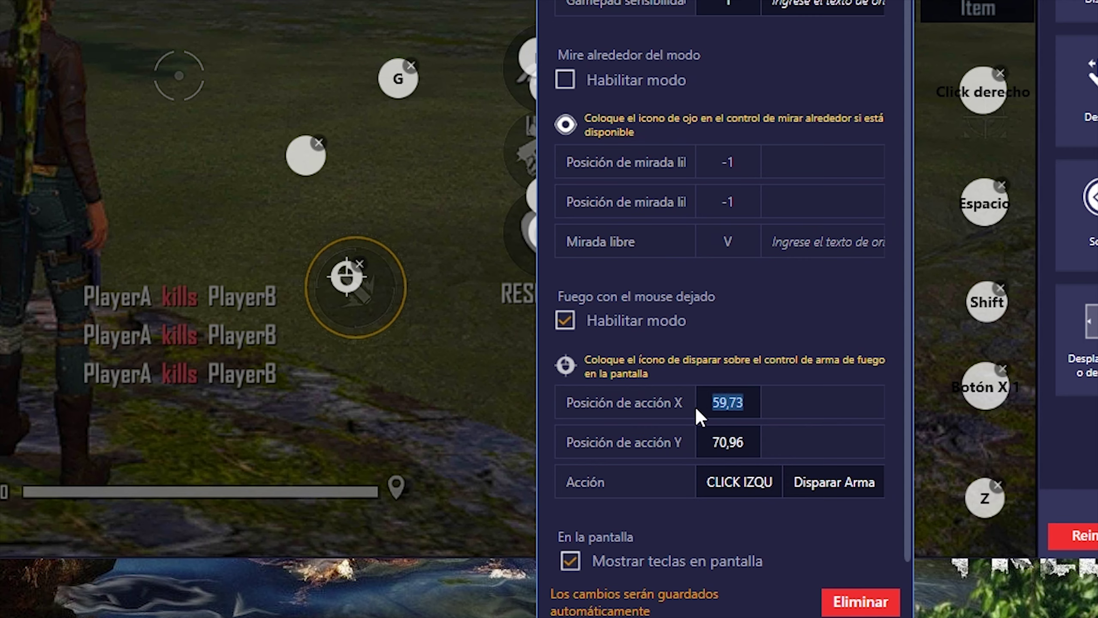
drag(745, 443, 681, 454)
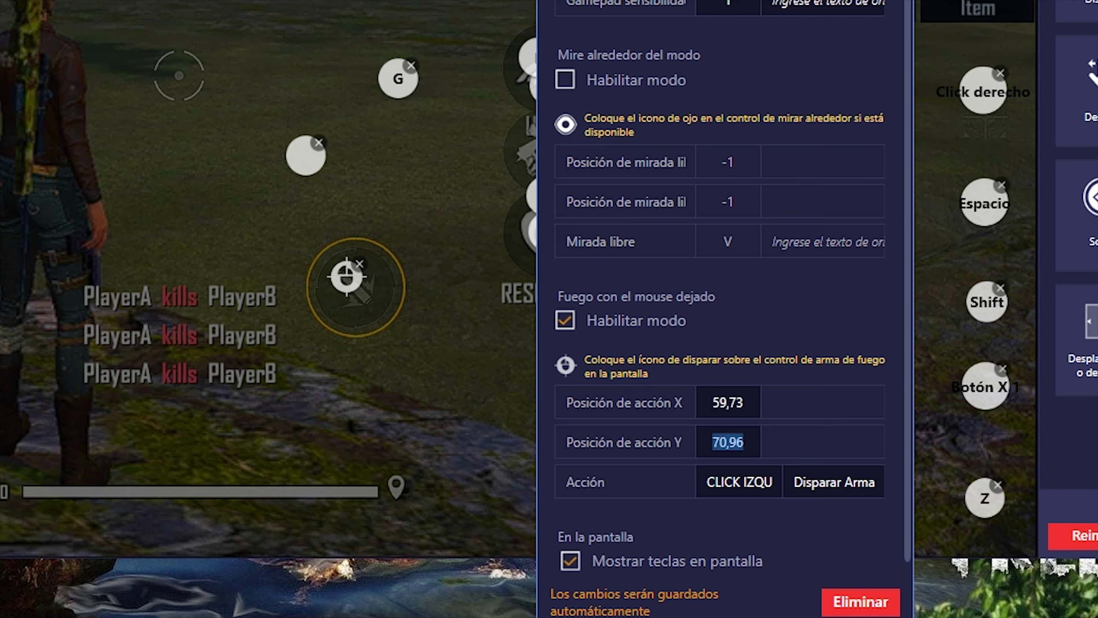
Move the tap-point control lower right, save the control changes and exit the HUD editor.
click(357, 153)
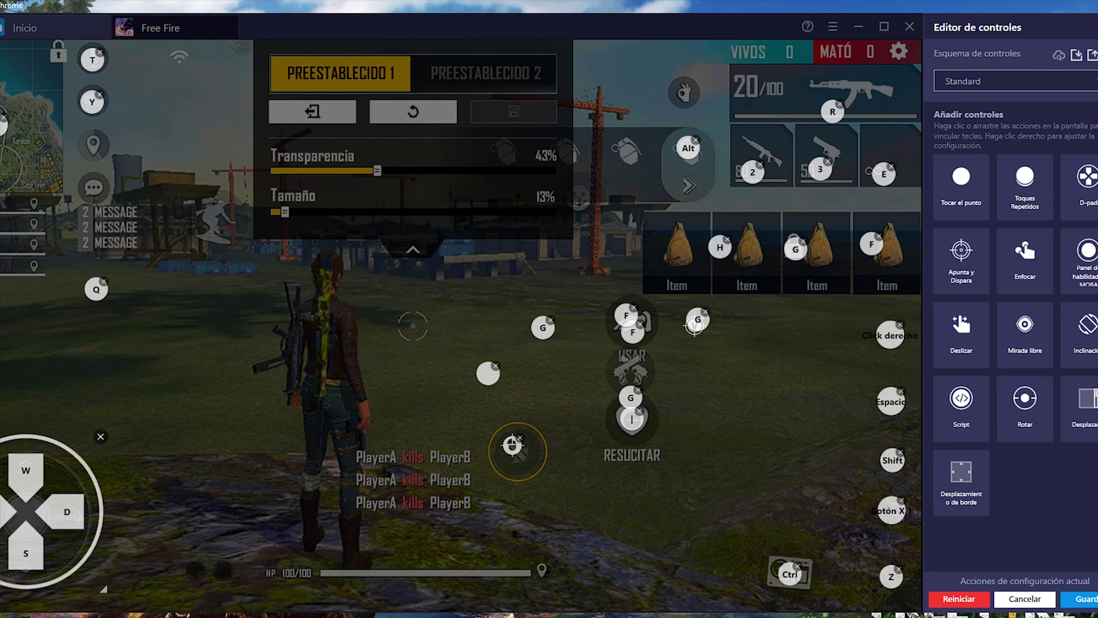
drag(497, 383, 518, 456)
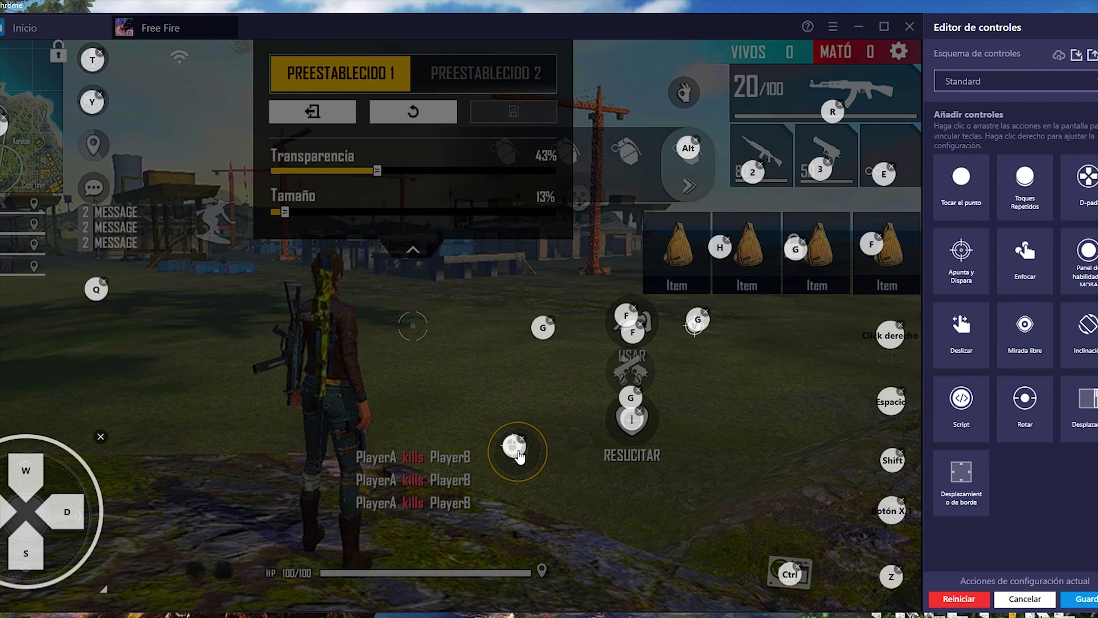
click(1036, 600)
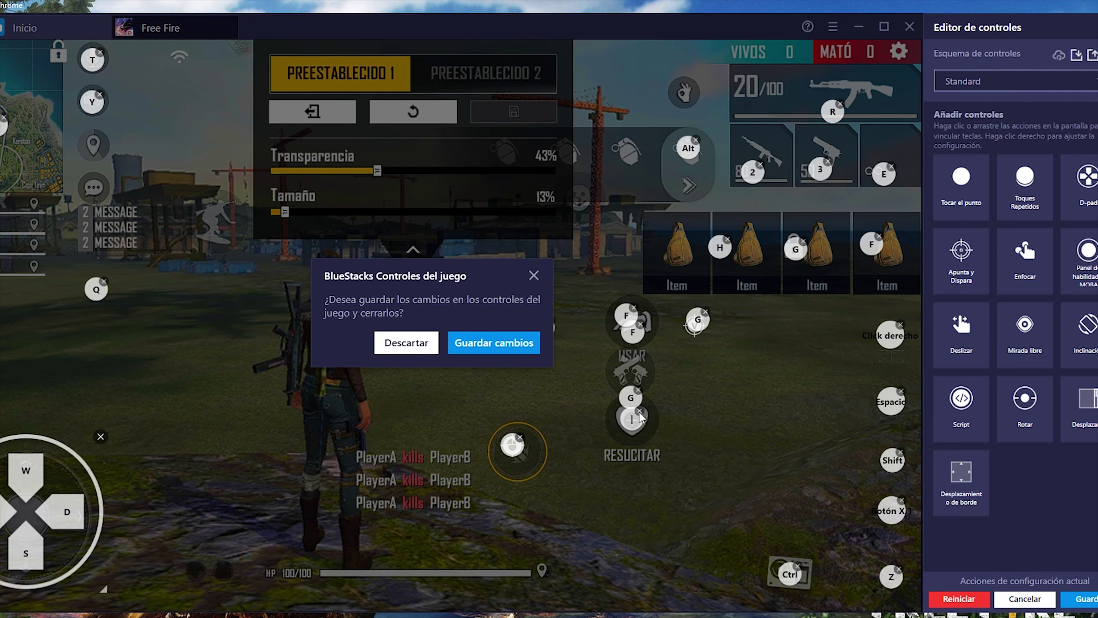
click(468, 344)
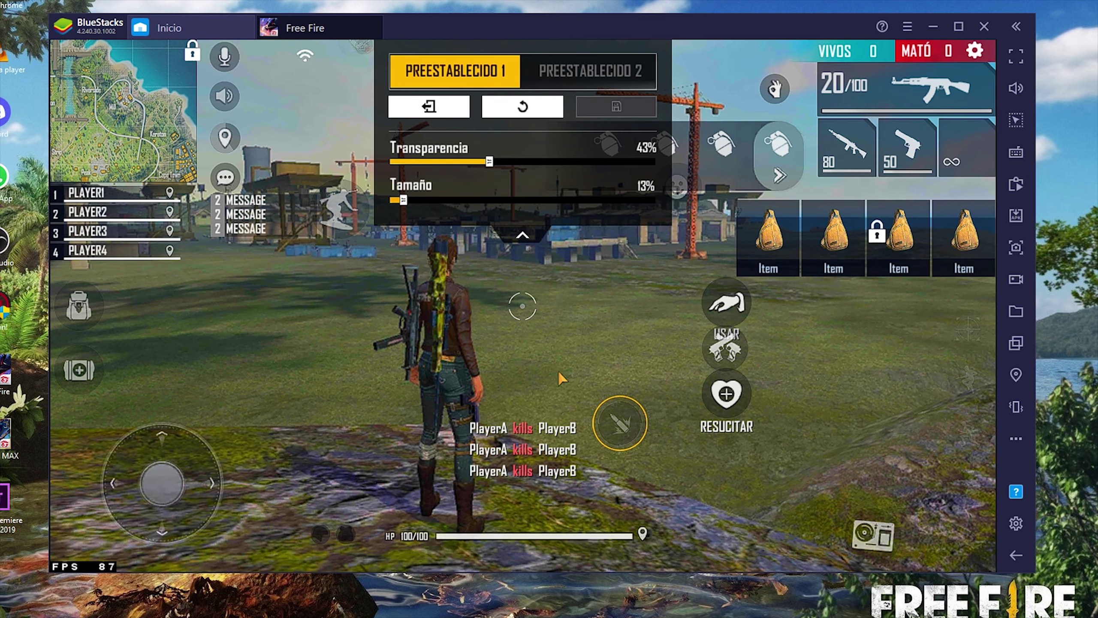
click(455, 113)
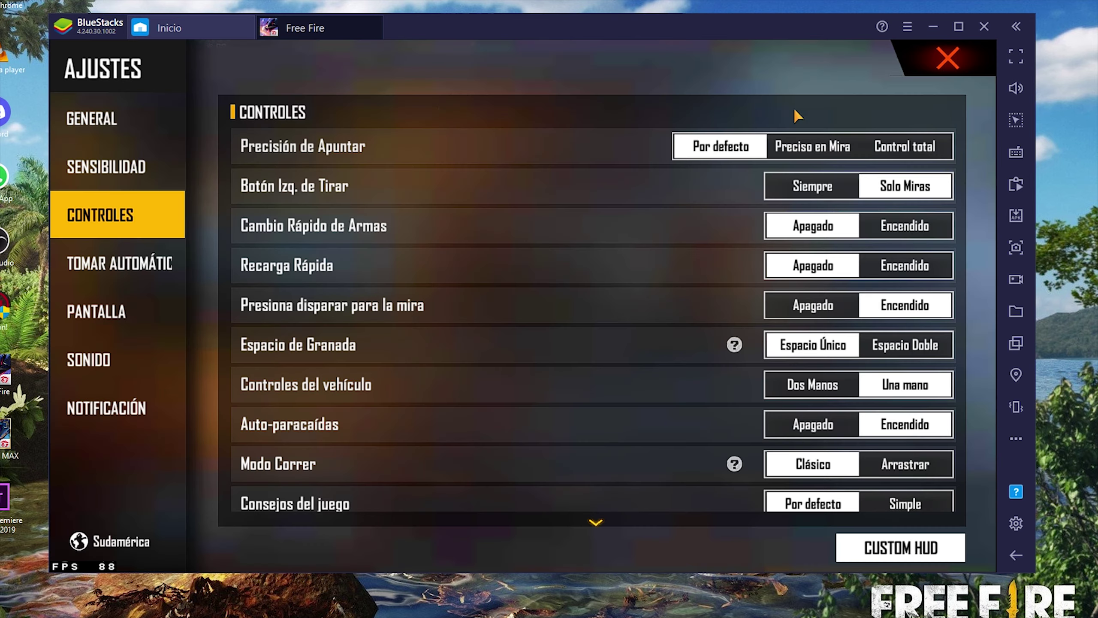
Reopen Free Fire's settings, review PANTALLA's Ultra graphics and FPS Altos, then close them.
key(Escape)
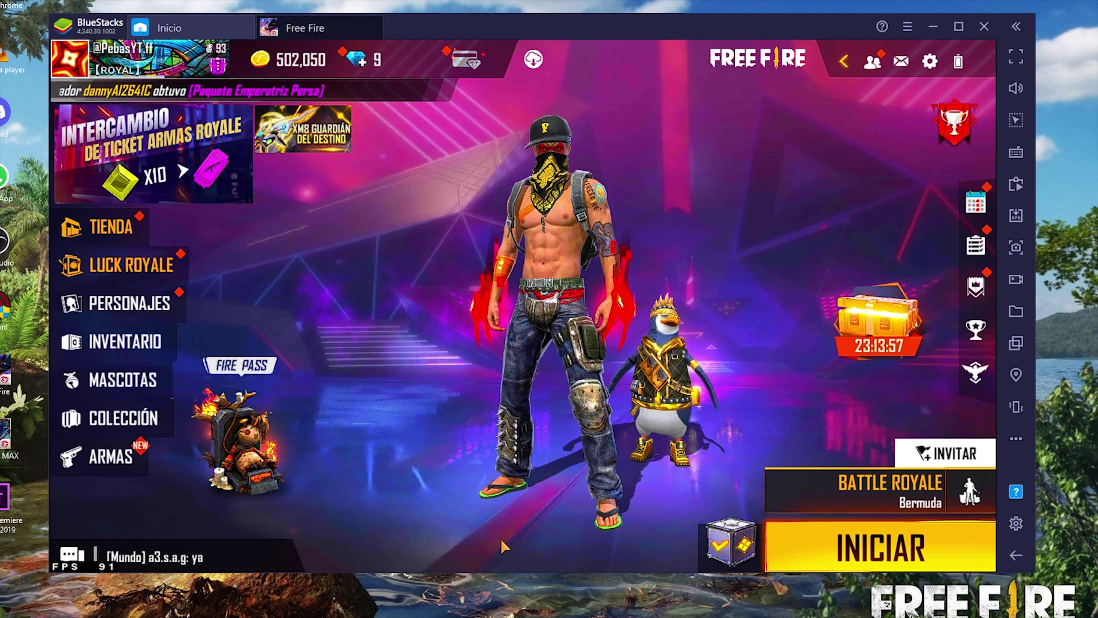
click(931, 64)
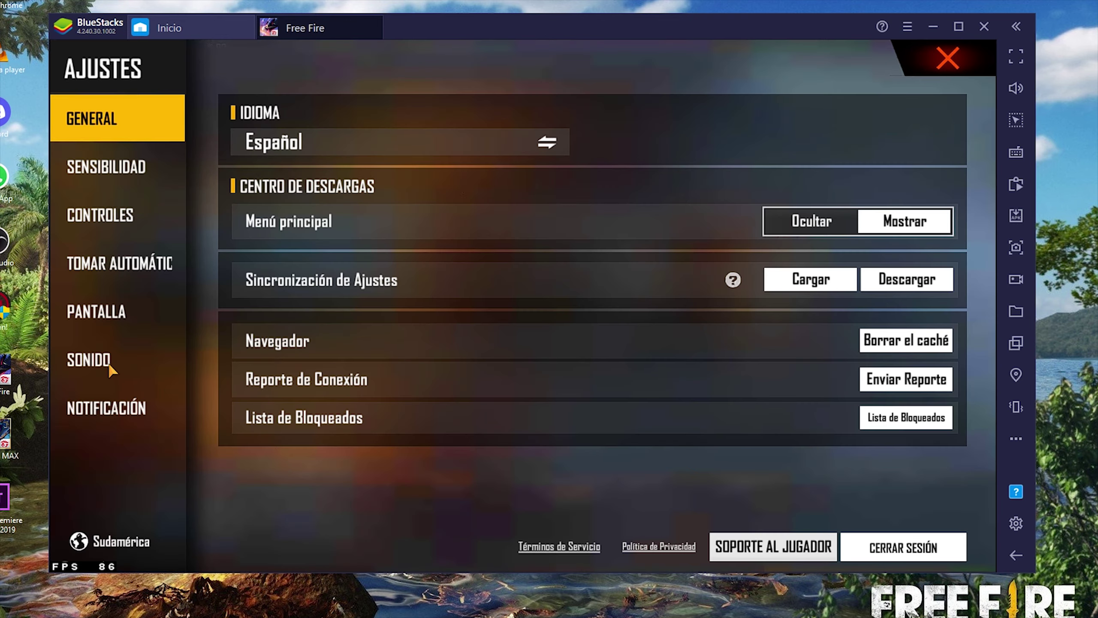
click(130, 313)
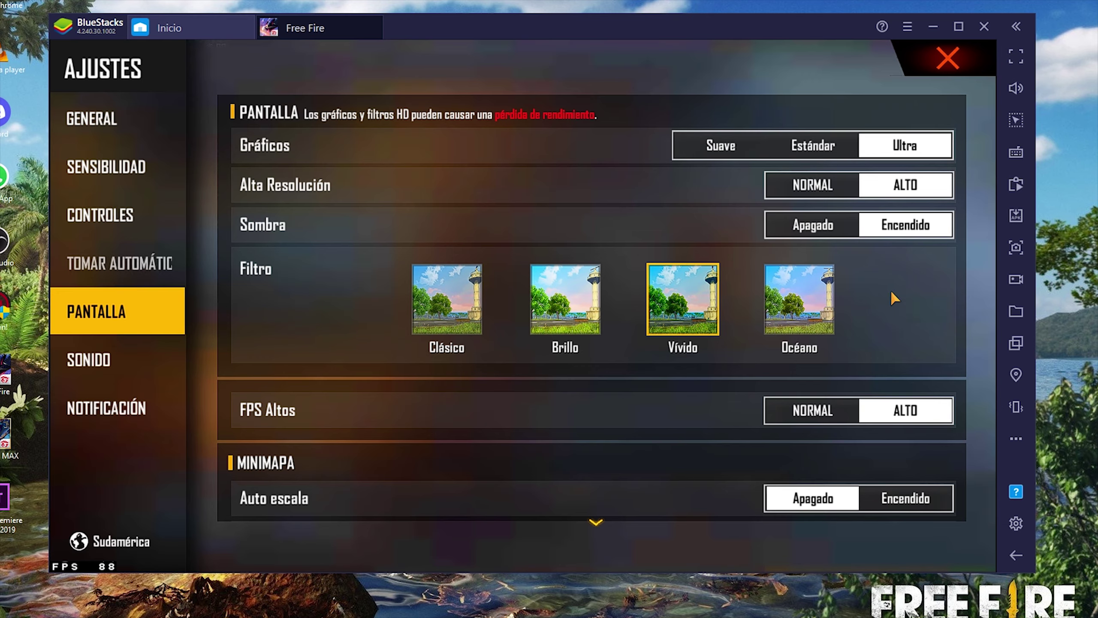
click(947, 58)
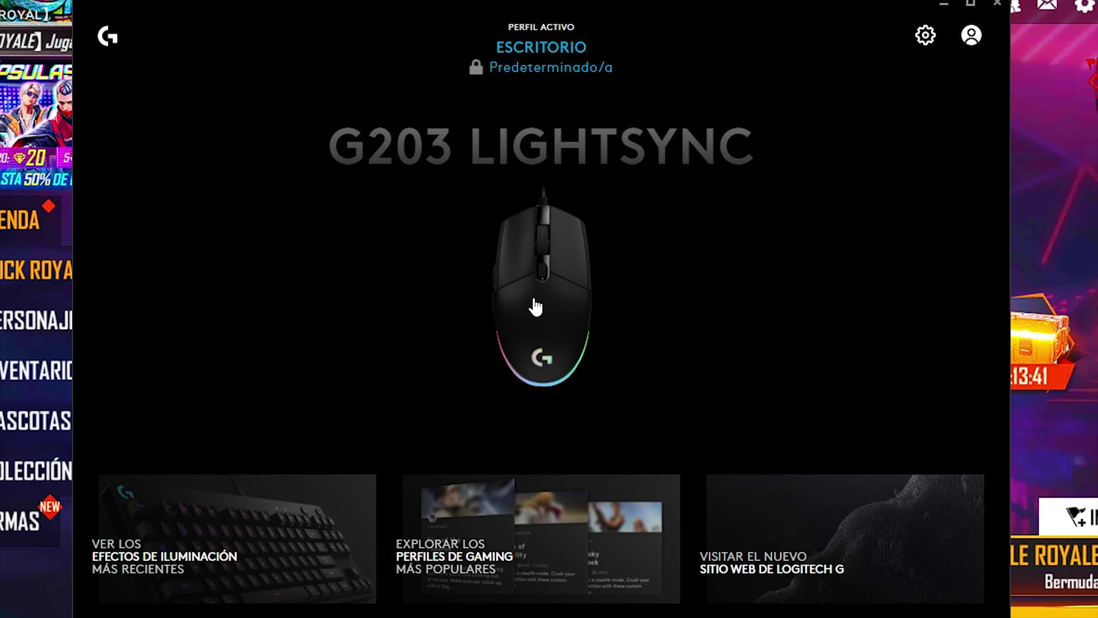
Check the G203's DPI speeds (1850 current) in G HUB, then open Mouse settings via 'panel de control'.
click(536, 307)
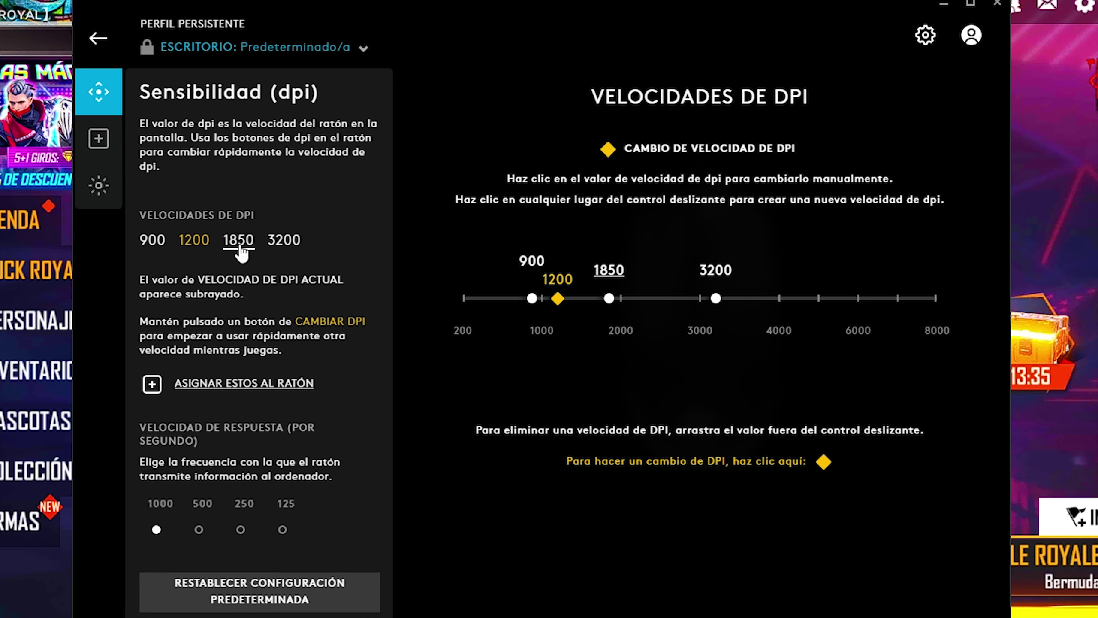
click(609, 270)
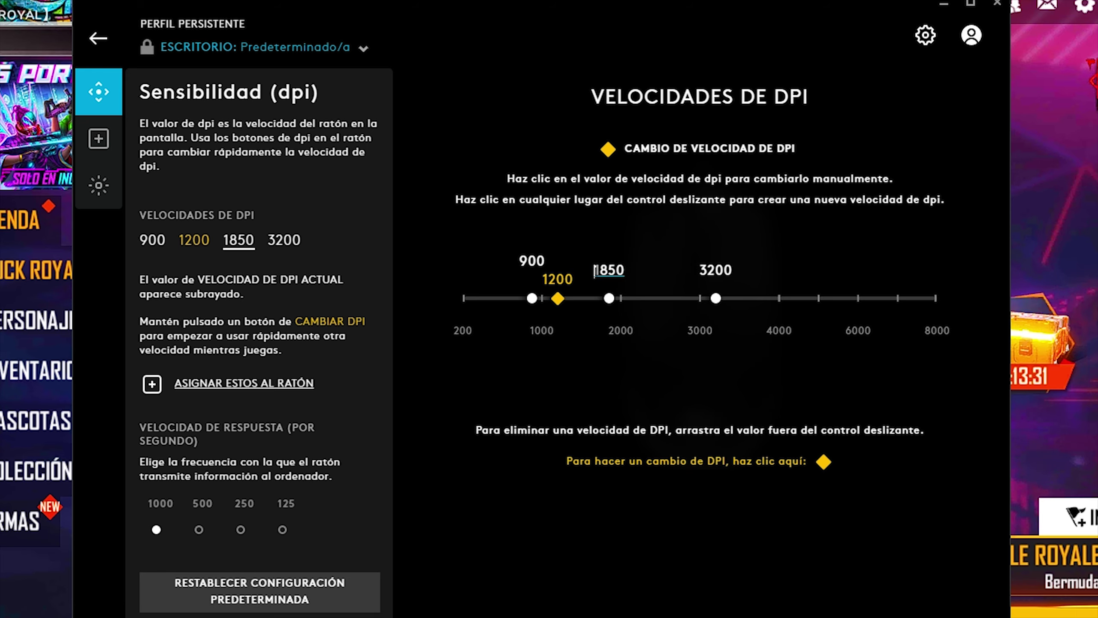
key(super)
text(panel de control)
key(Return)
click(709, 421)
Centre Mouse Properties and compare its pointer speed options with G HUB's DPI speeds.
click(839, 106)
drag(4, 0, 628, 130)
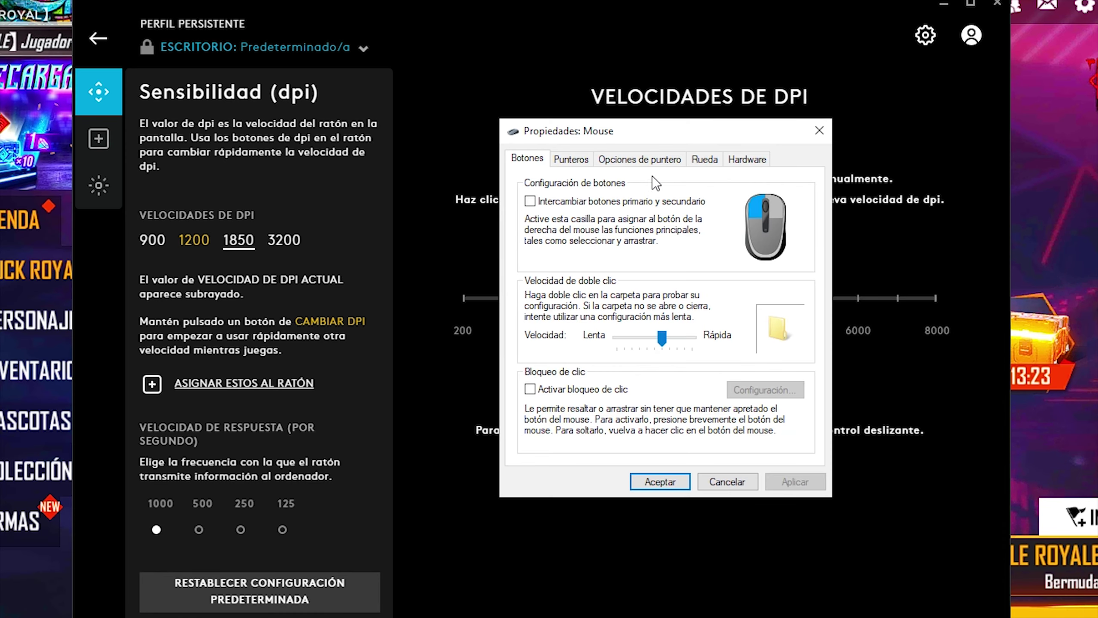
click(636, 160)
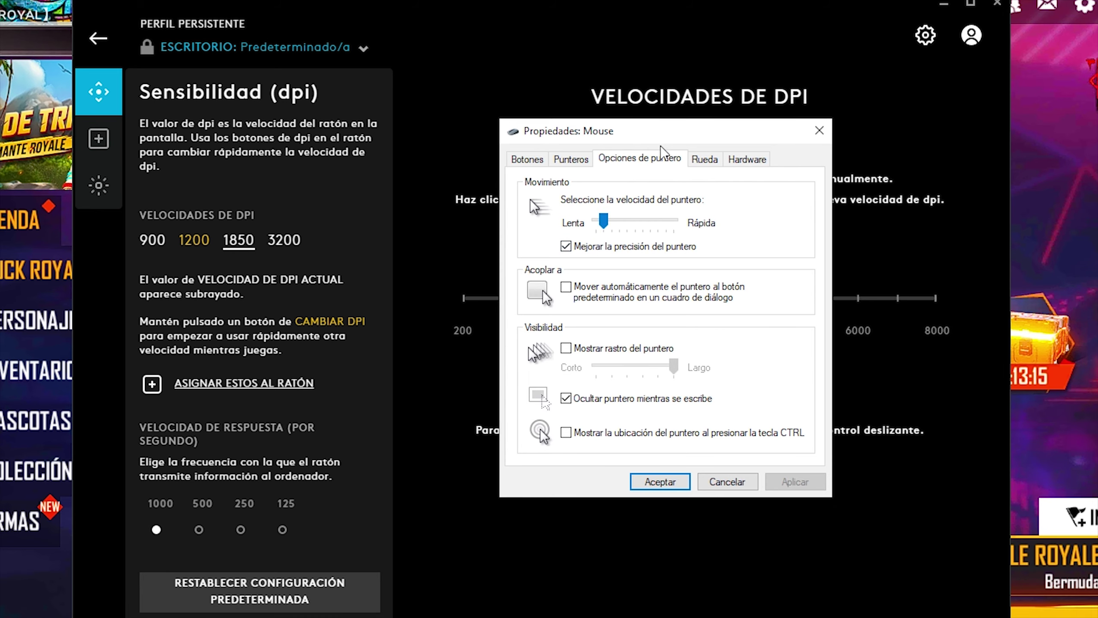
click(686, 75)
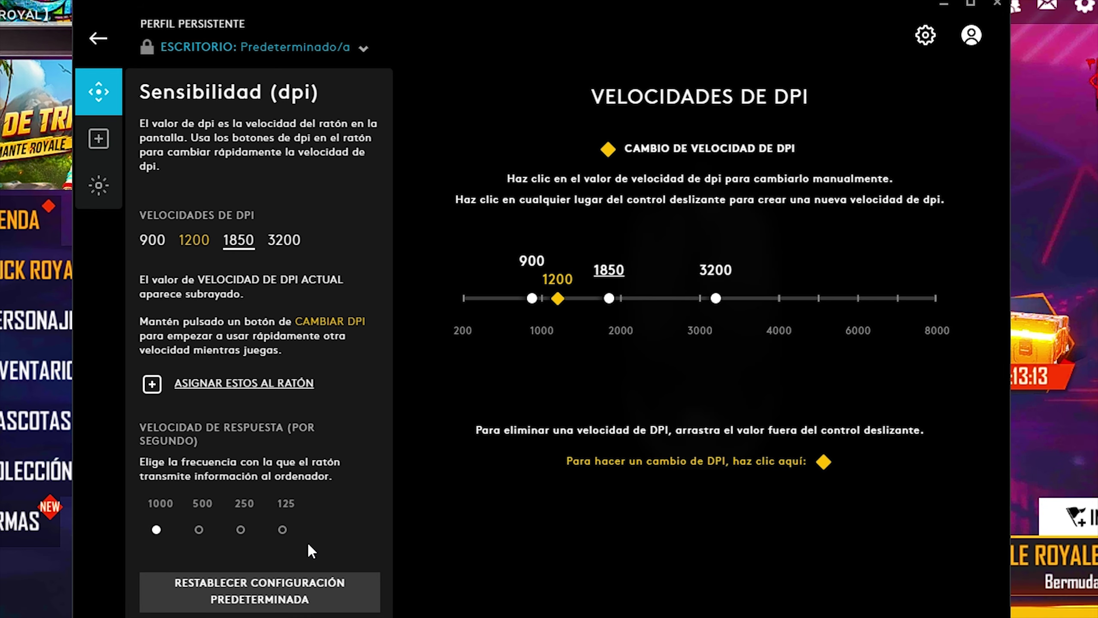
key(alt+Tab)
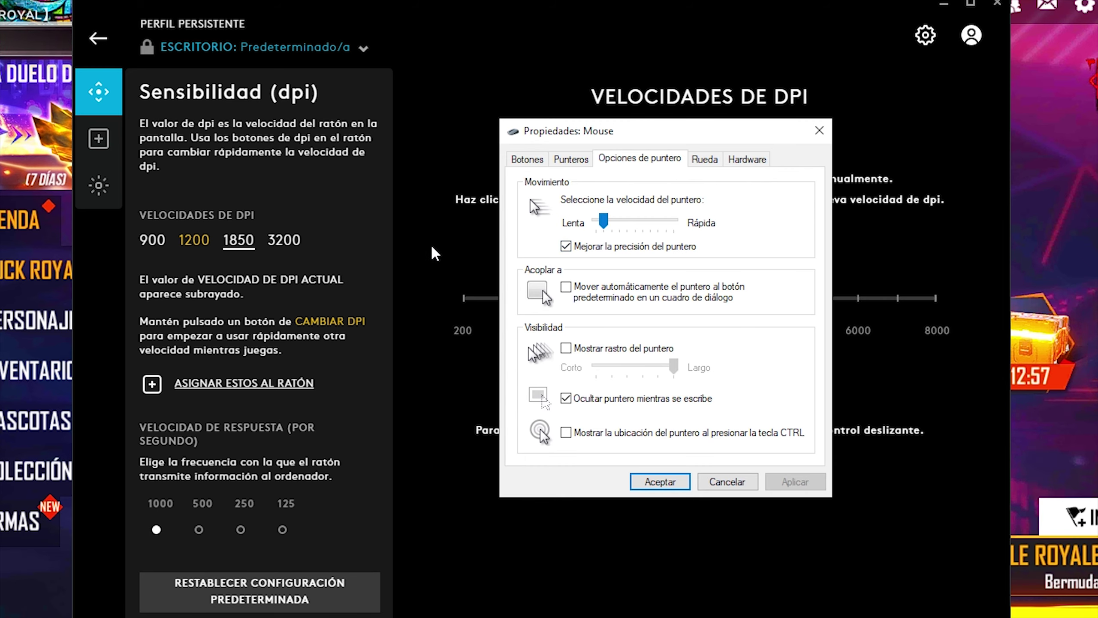
click(494, 266)
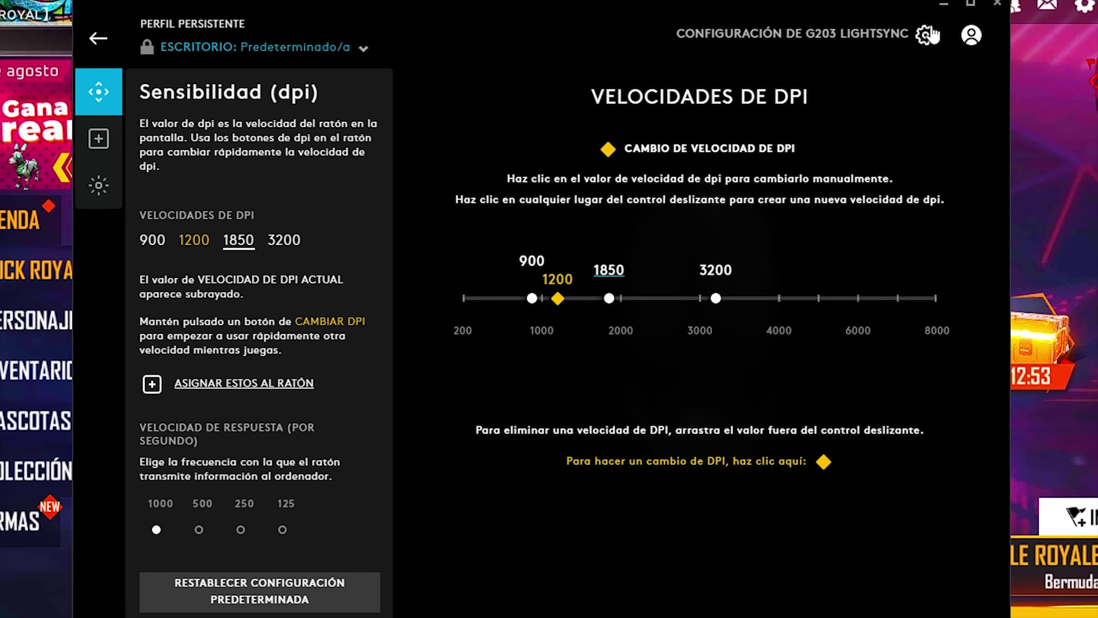
key(alt+Tab)
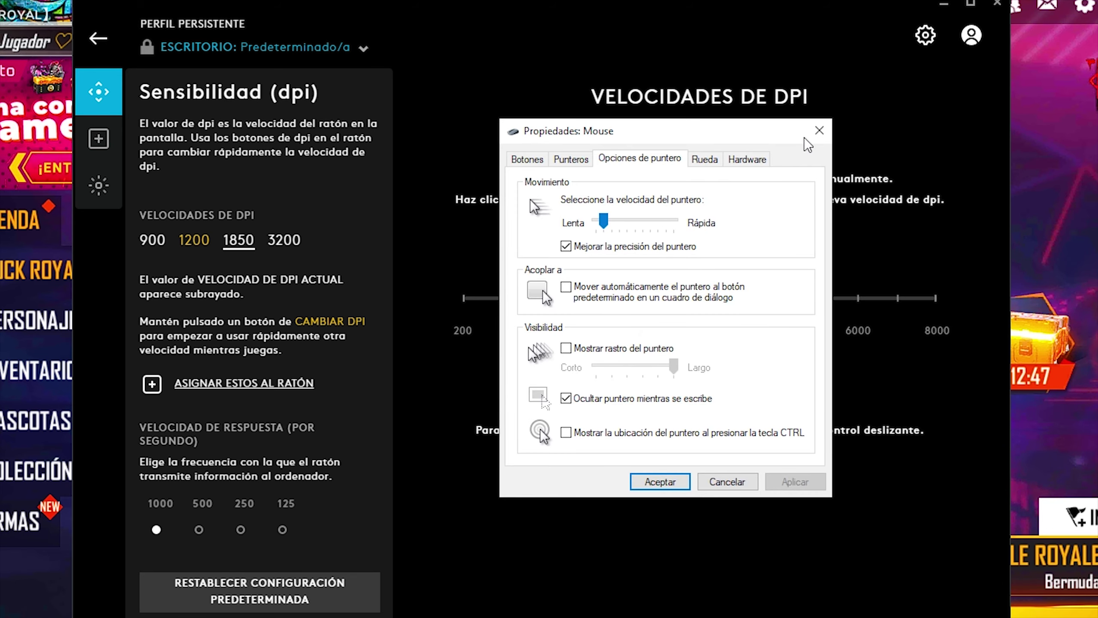
Close Mouse Properties, minimise G HUB, and decline the Free Fire team invitation.
click(819, 130)
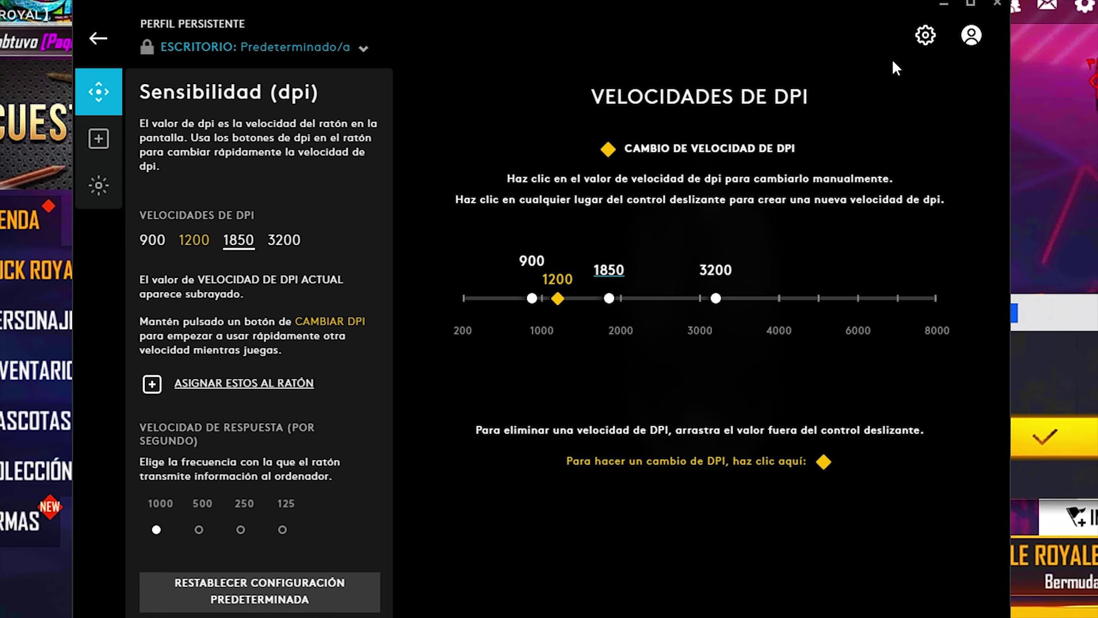
click(943, 4)
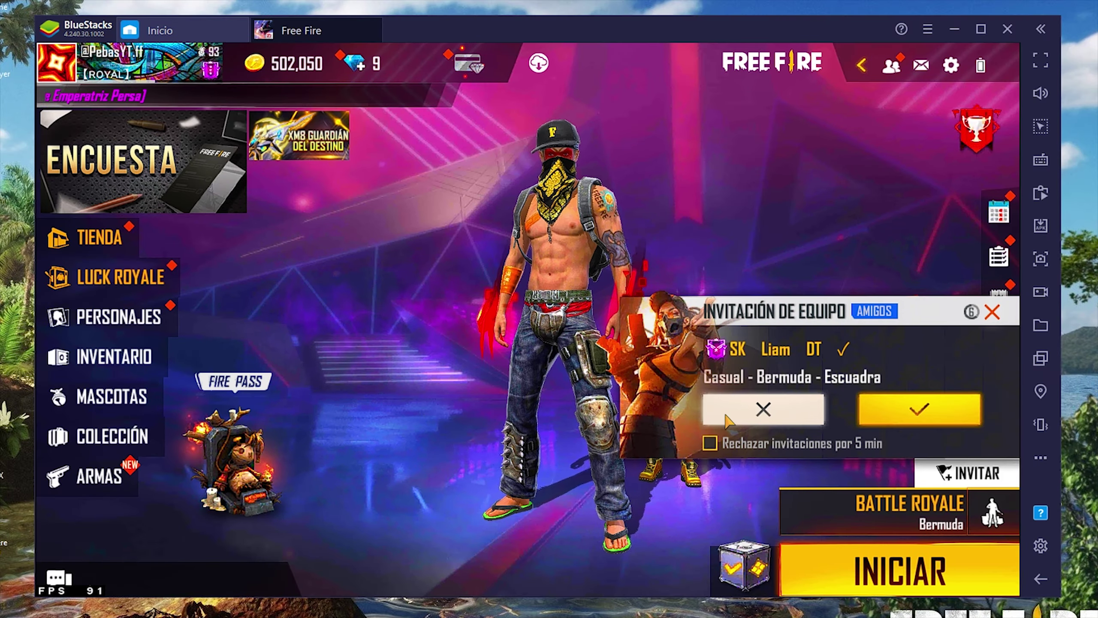
click(764, 408)
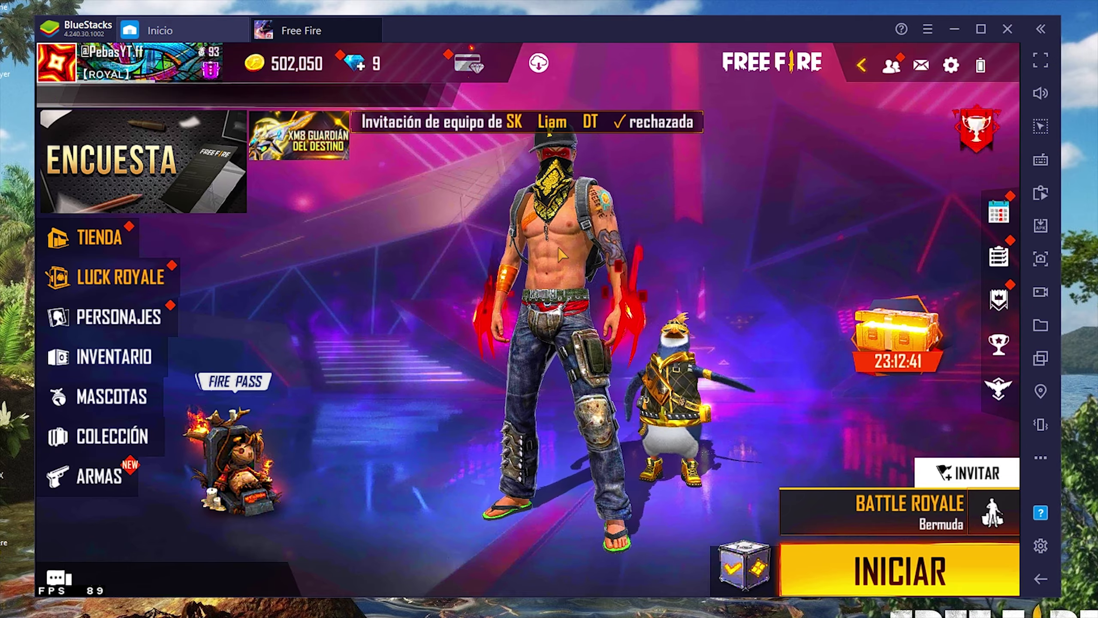